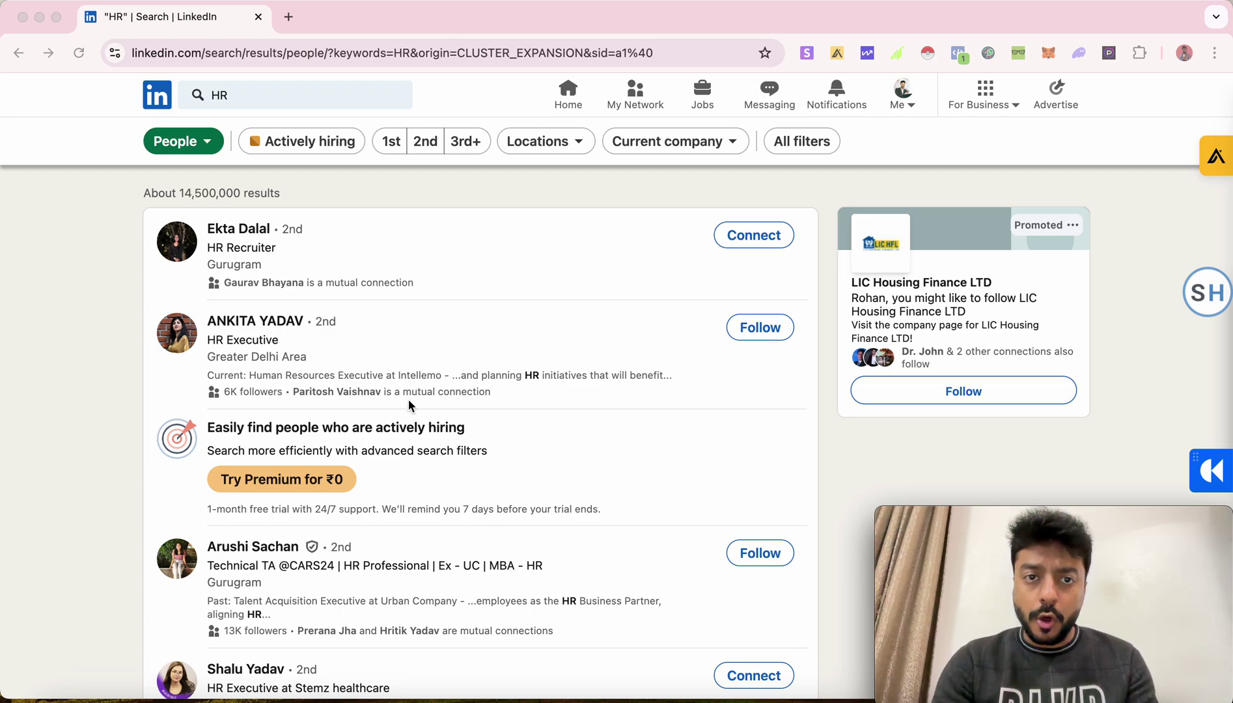
- Open the first two HR profiles from the search results in new background tabs
scroll(342, 351, "down", 10)
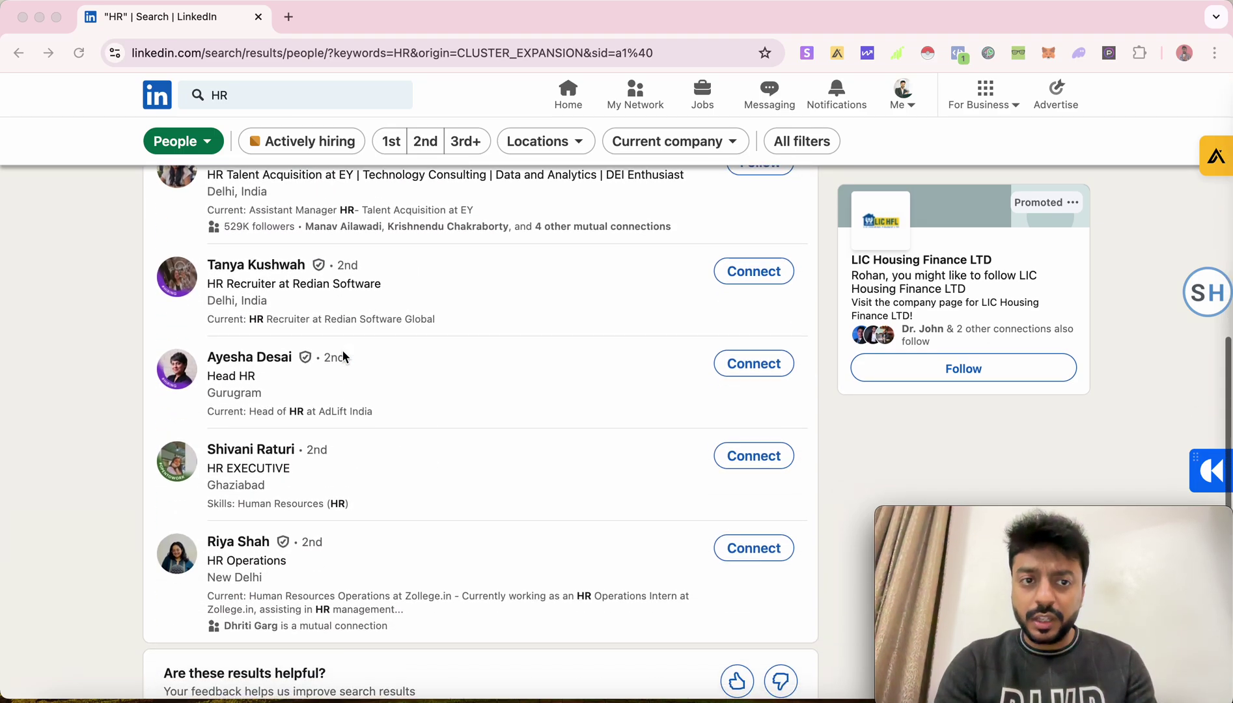
scroll(342, 351, "down", 5)
scroll(341, 353, "up", 13)
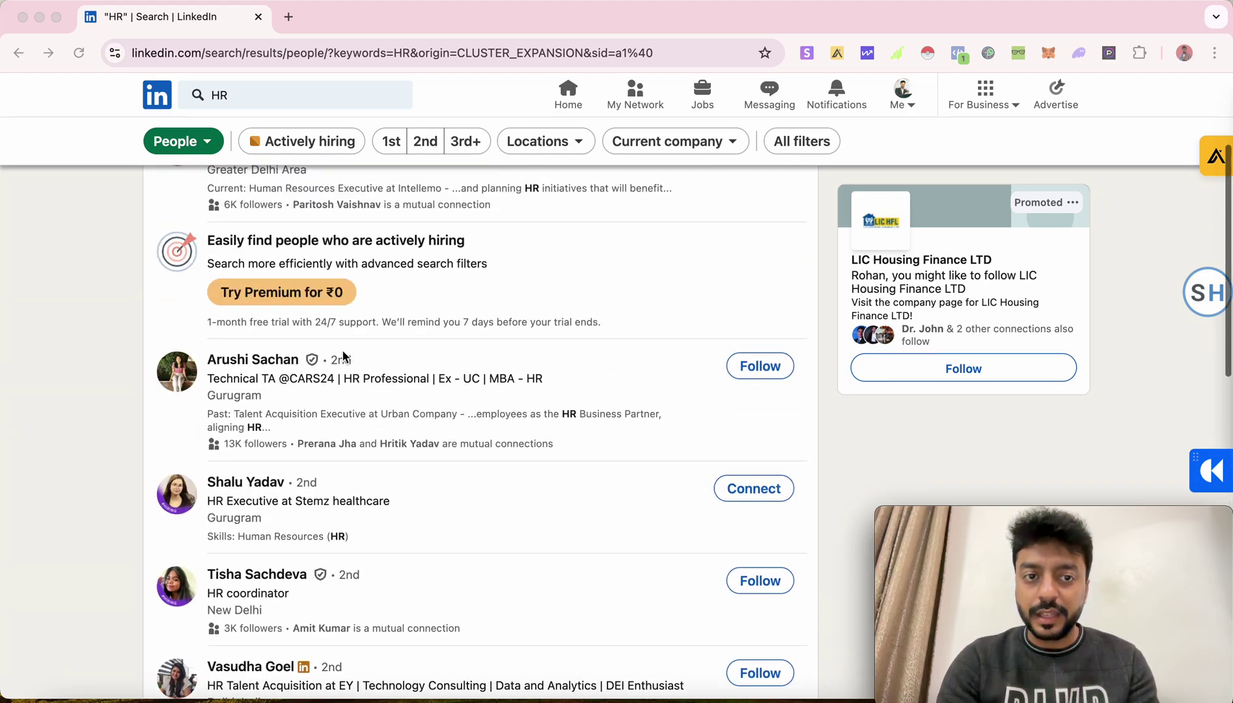
scroll(343, 357, "up", 3)
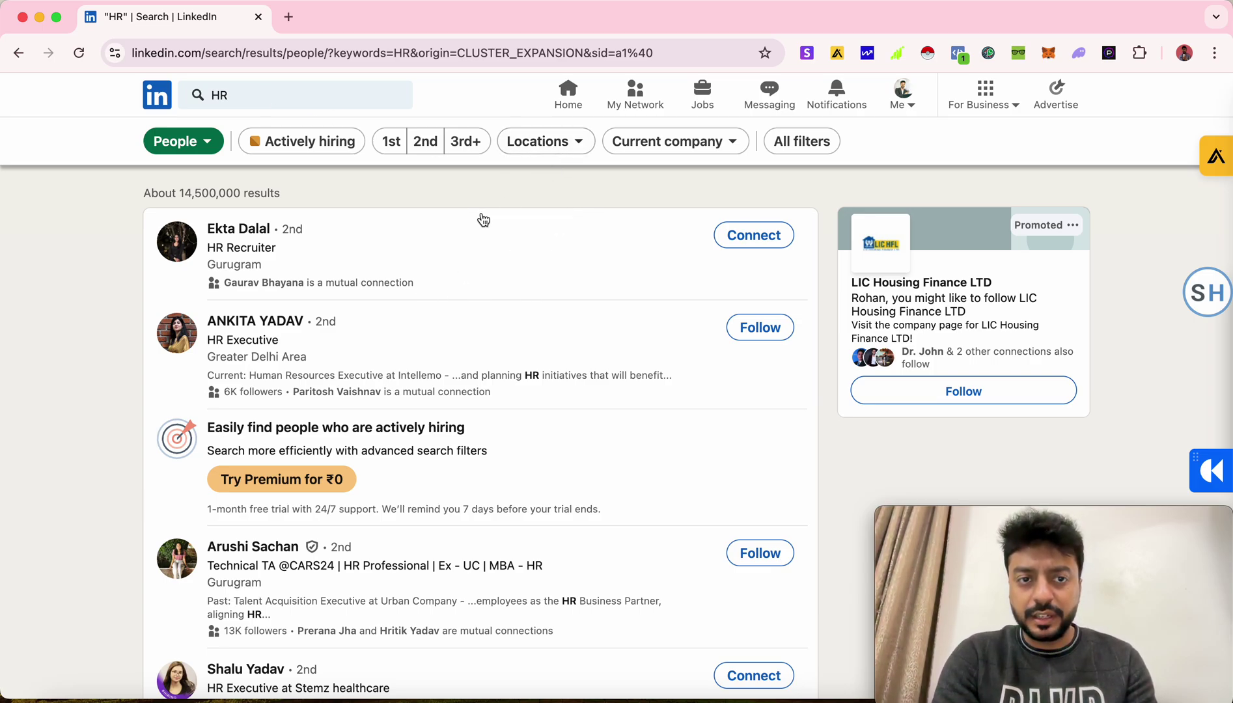
scroll(387, 336, "down", 3)
scroll(388, 336, "down", 15)
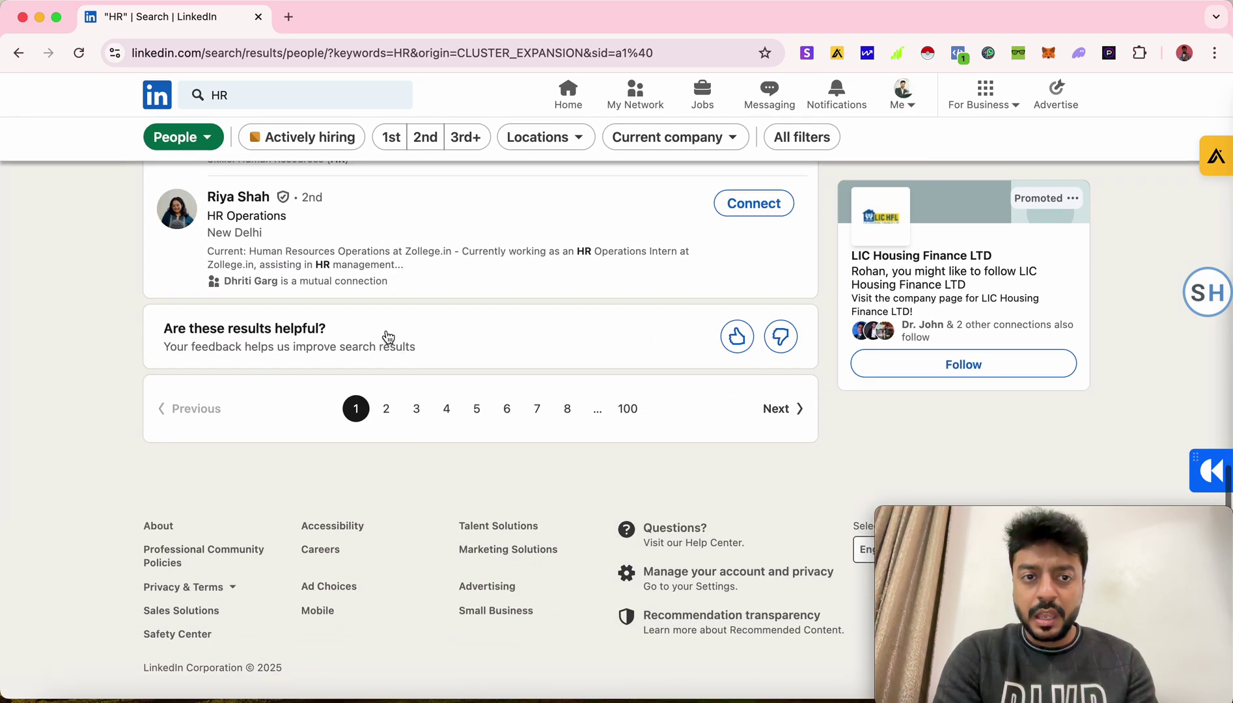
scroll(391, 334, "up", 15)
scroll(362, 267, "down", 1)
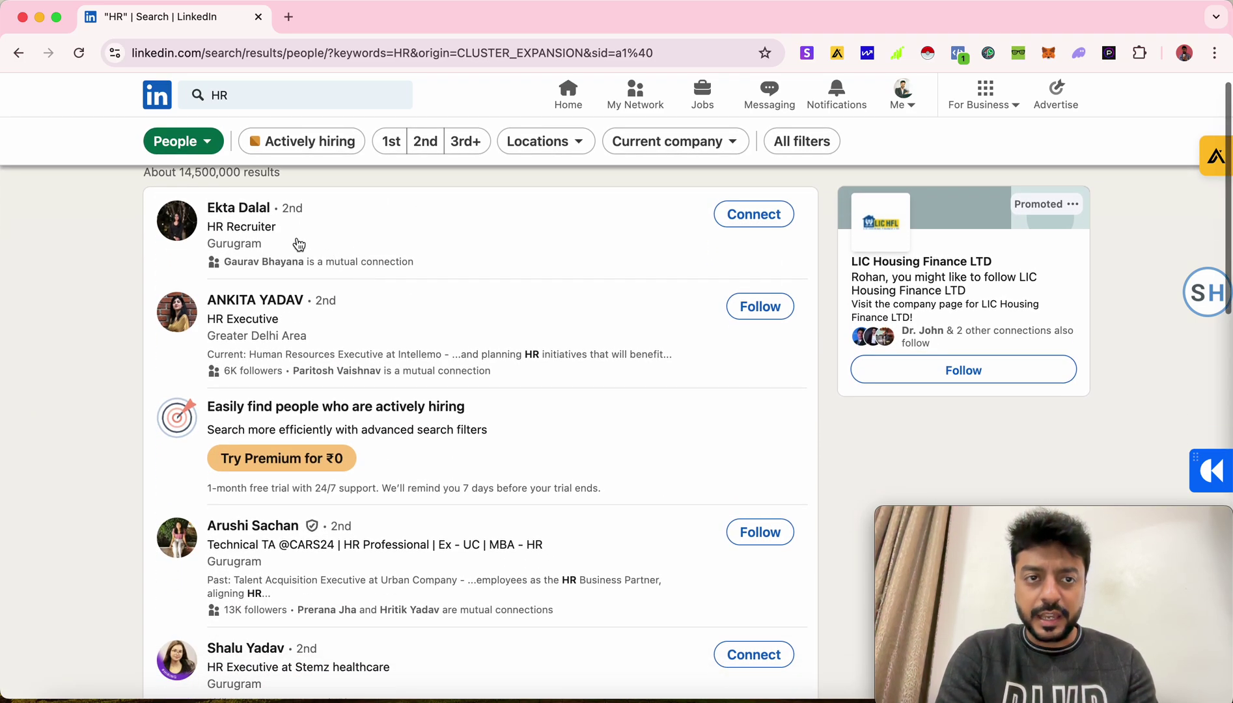
right_click(262, 207)
left_click(280, 217)
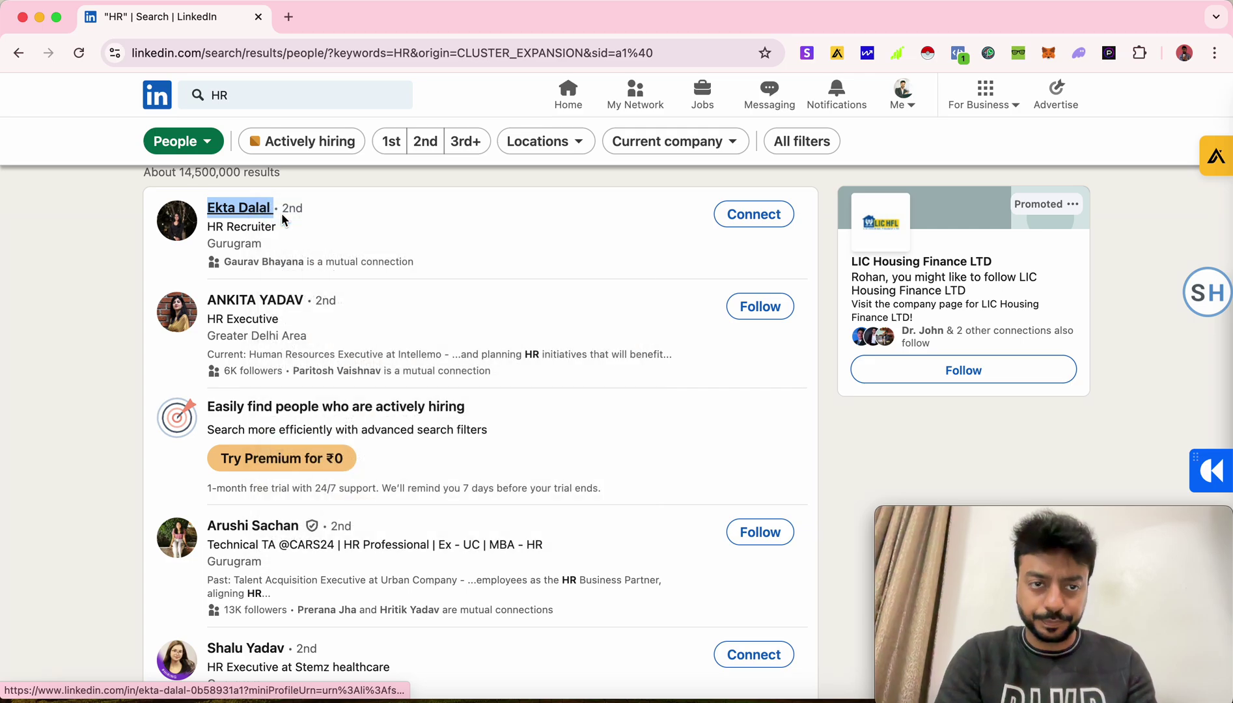
right_click(285, 295)
left_click(325, 301)
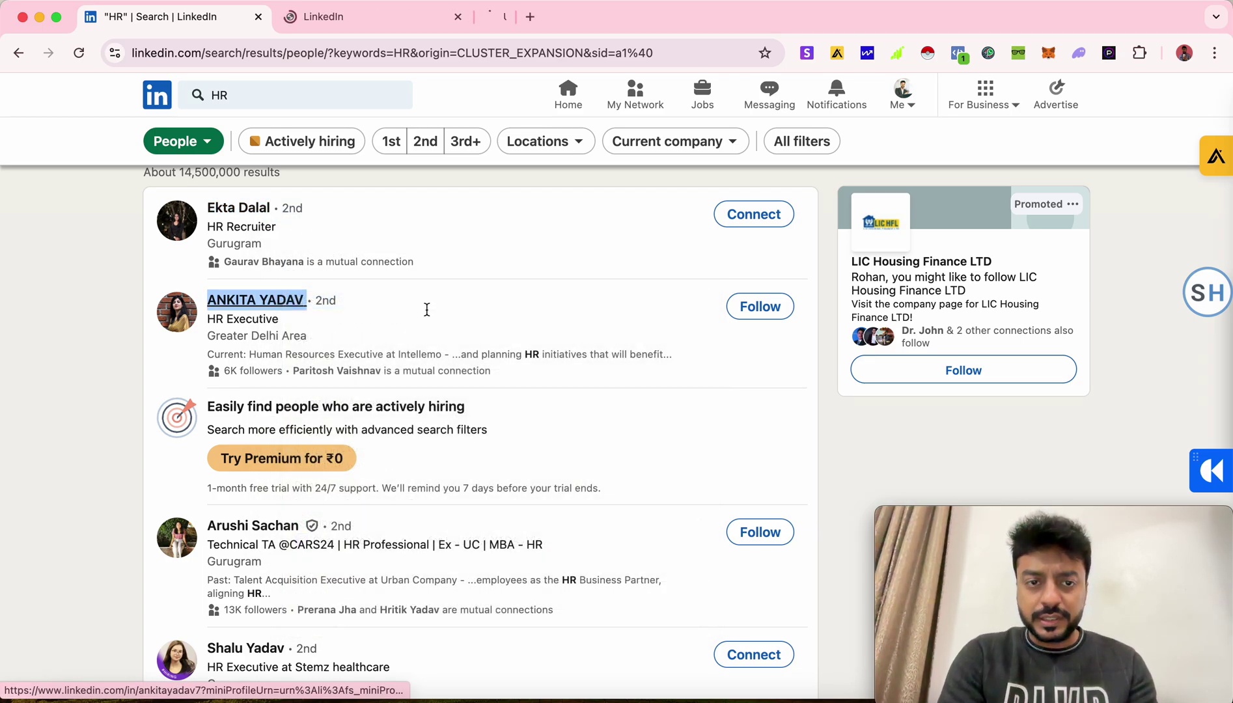
- Open the third and fourth HR profiles in new background tabs
scroll(427, 308, "down", 4)
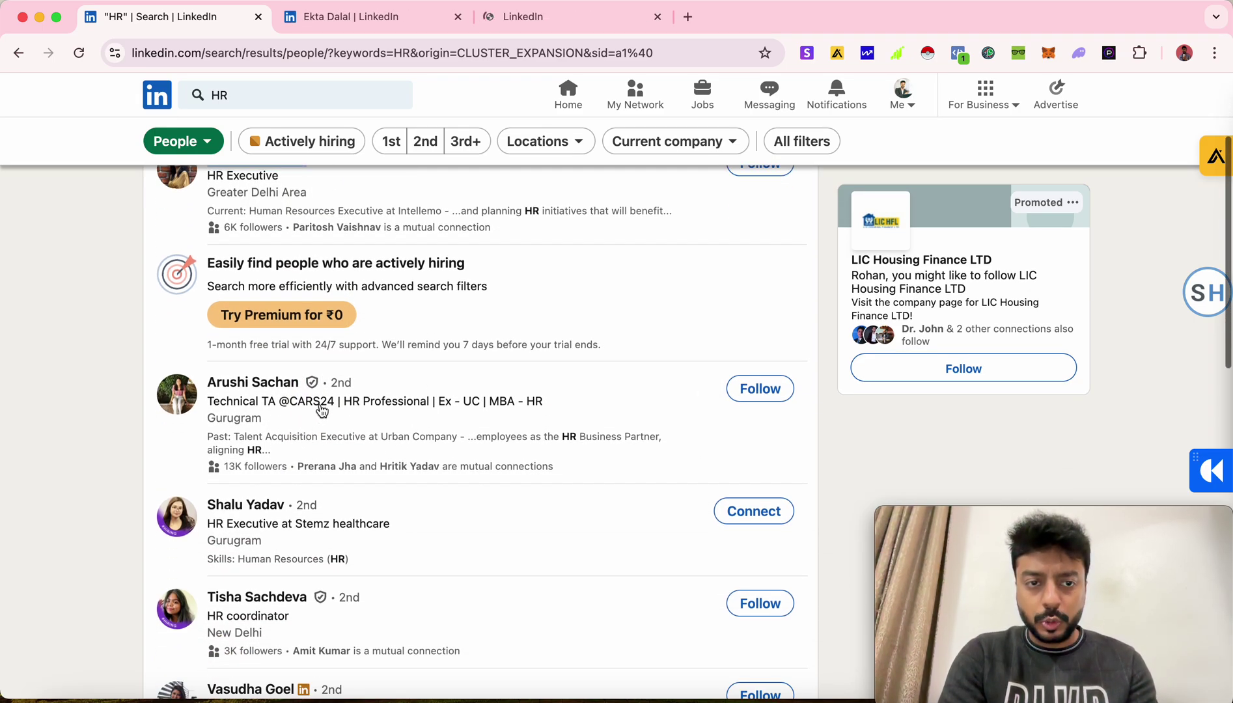
right_click(287, 383)
left_click(362, 367)
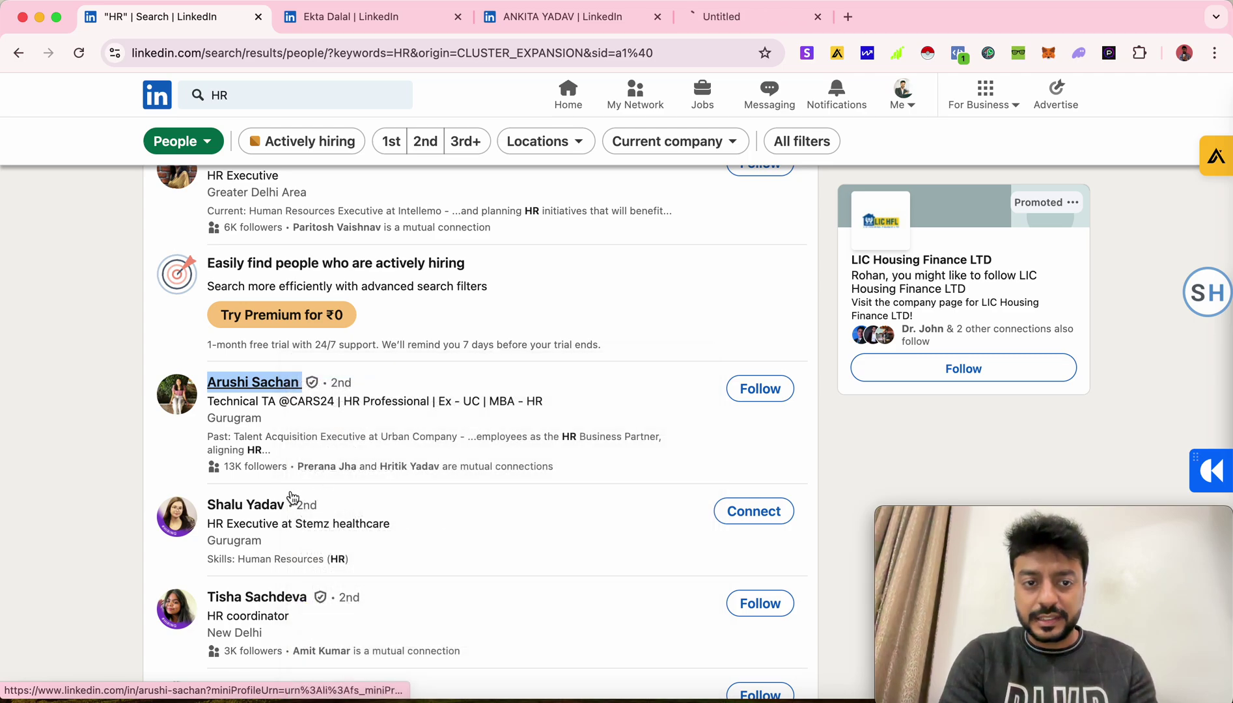
right_click(263, 505)
left_click(331, 367)
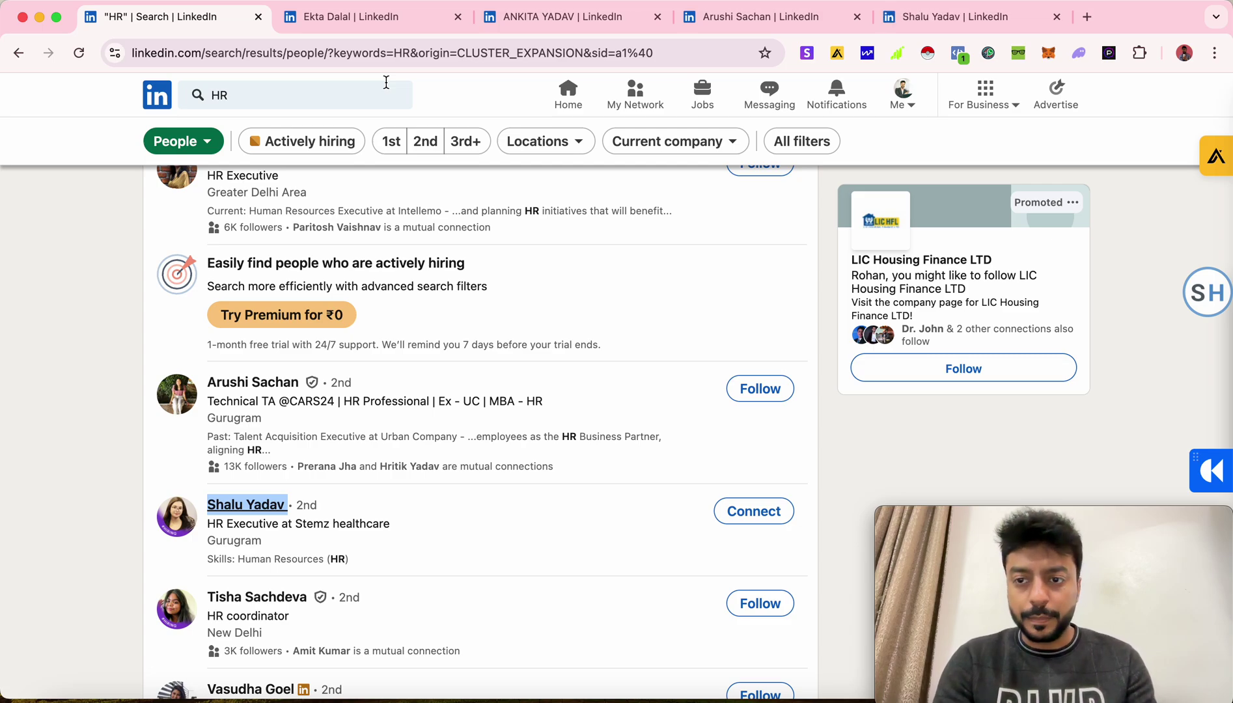
- Switch to the first profile tab and scroll through the HR Recruiter's page
left_click(351, 18)
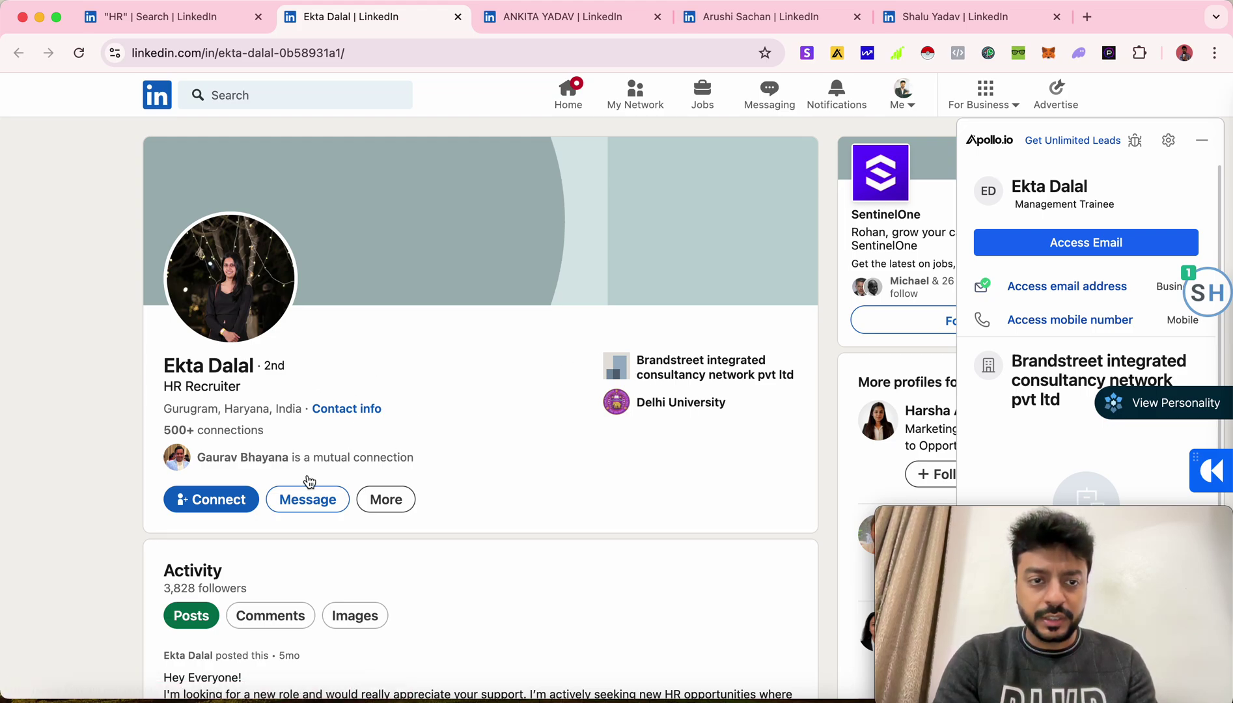
scroll(401, 485, "down", 10)
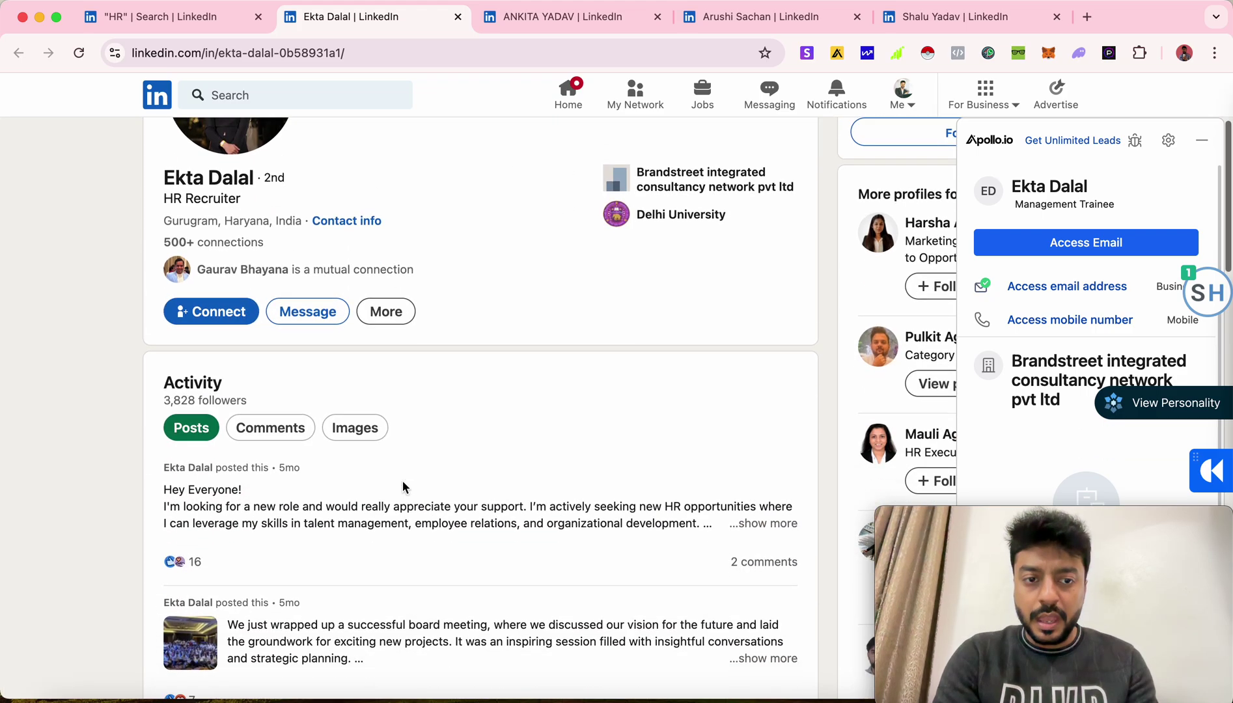
scroll(404, 487, "up", 5)
scroll(404, 487, "up", 1)
scroll(403, 485, "down", 4)
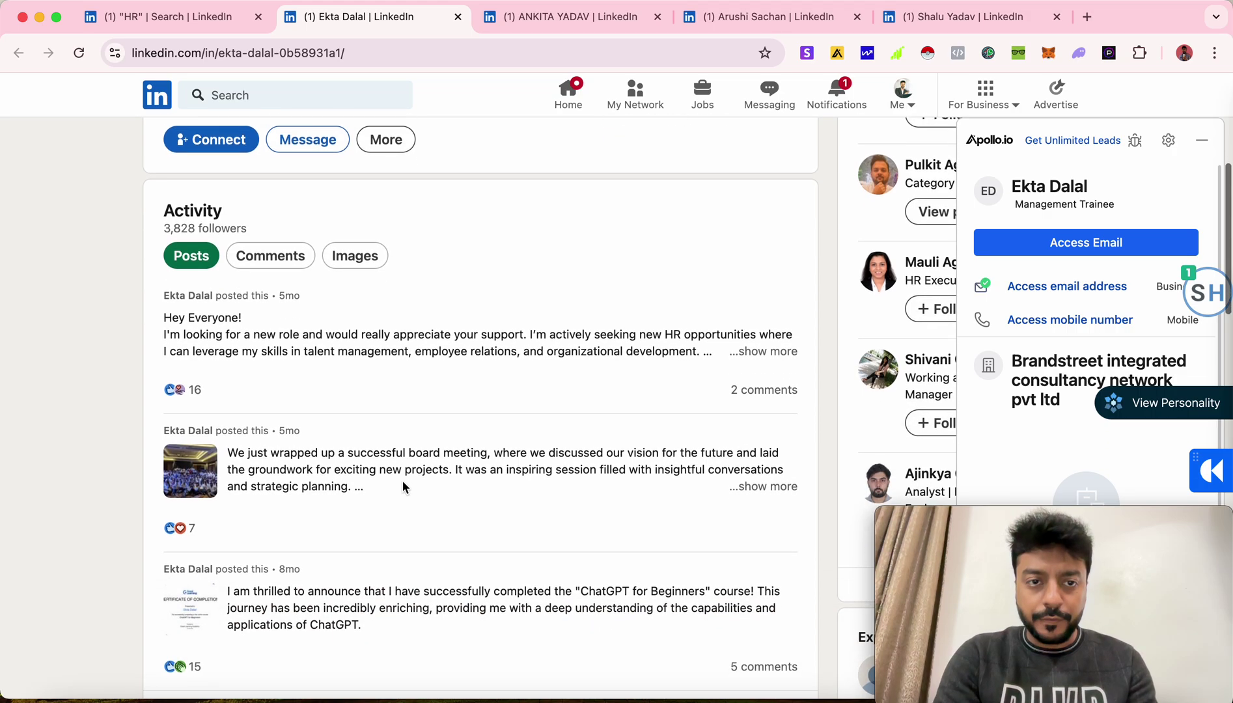
scroll(474, 394, "down", 8)
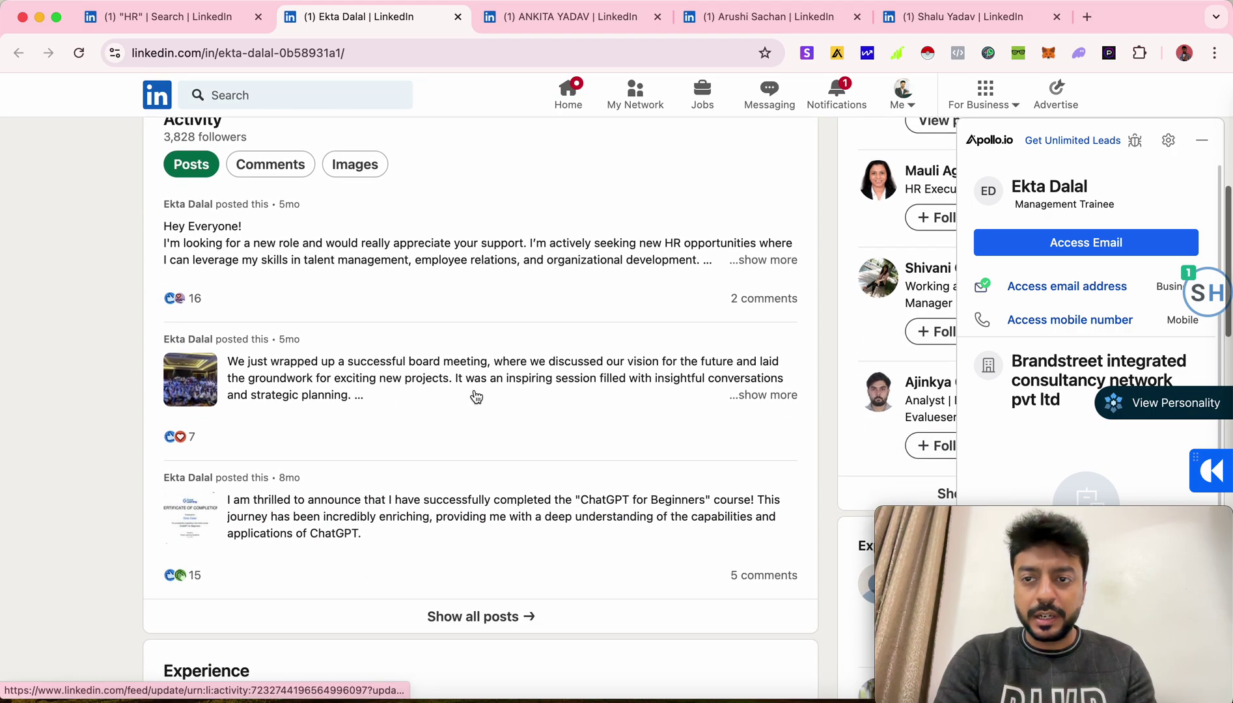
scroll(474, 394, "down", 13)
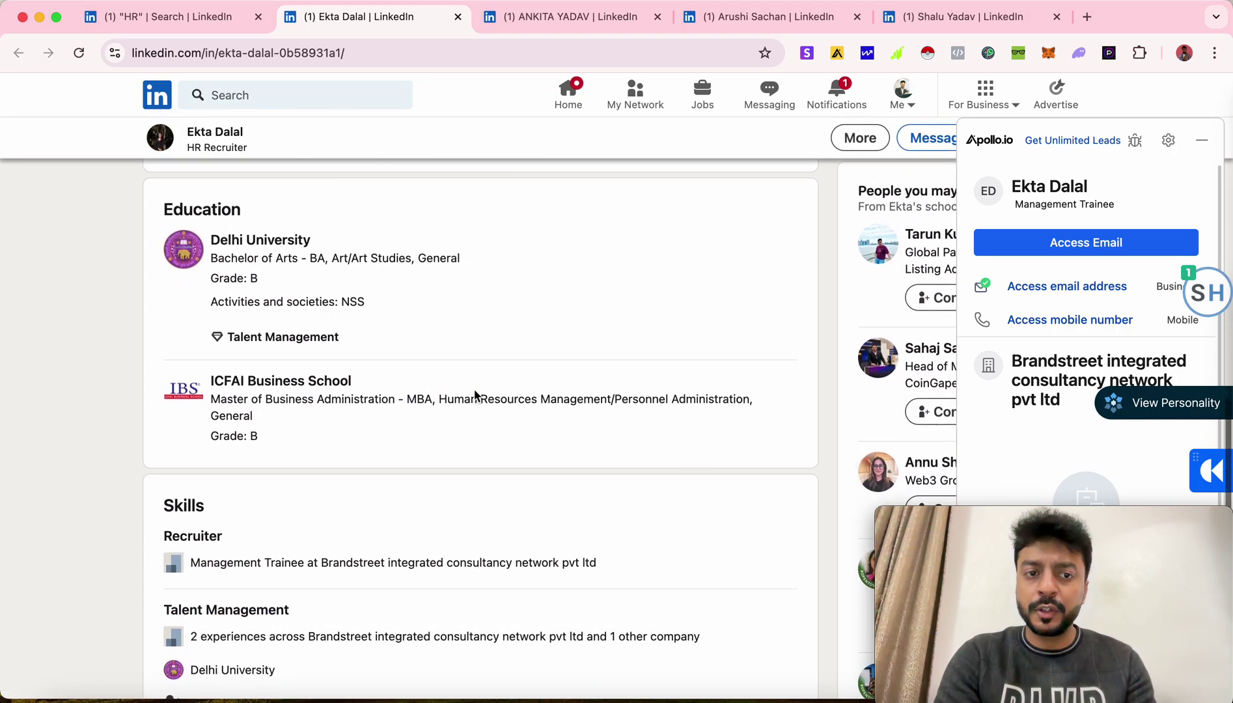
scroll(476, 395, "down", 2)
scroll(474, 396, "up", 20)
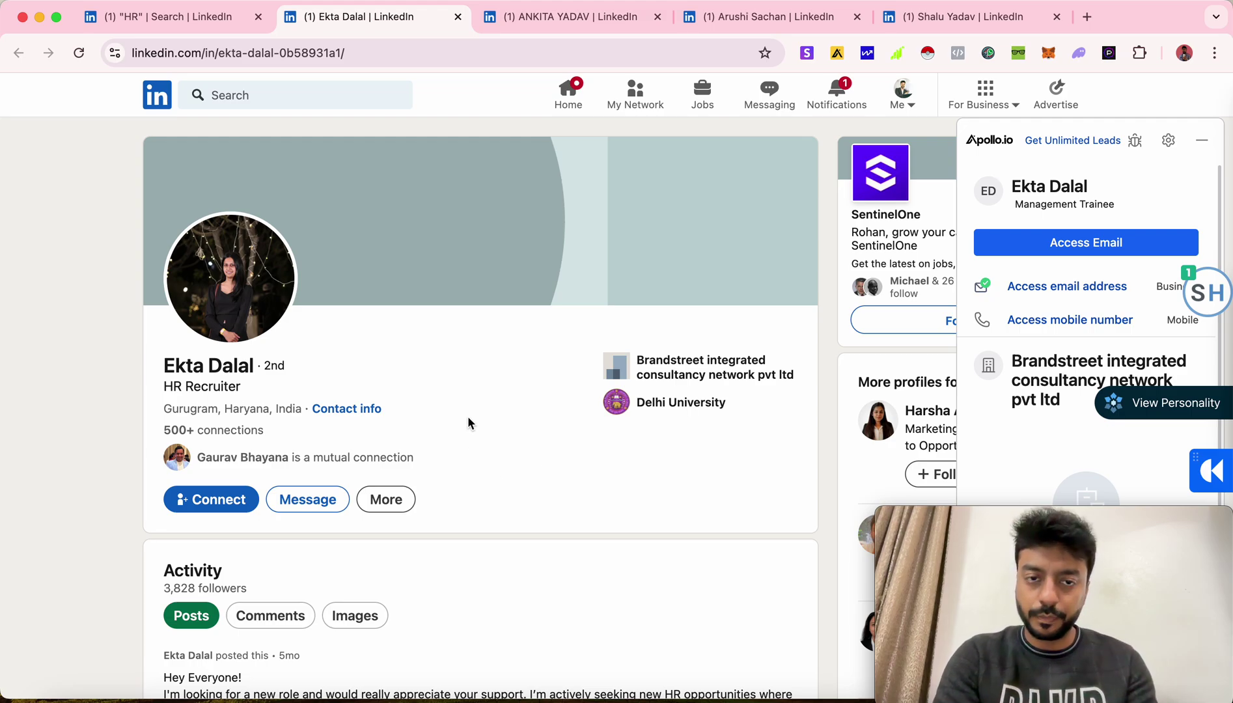
- Look over the second, third and fourth profile tabs, then go back to the first
left_click(555, 20)
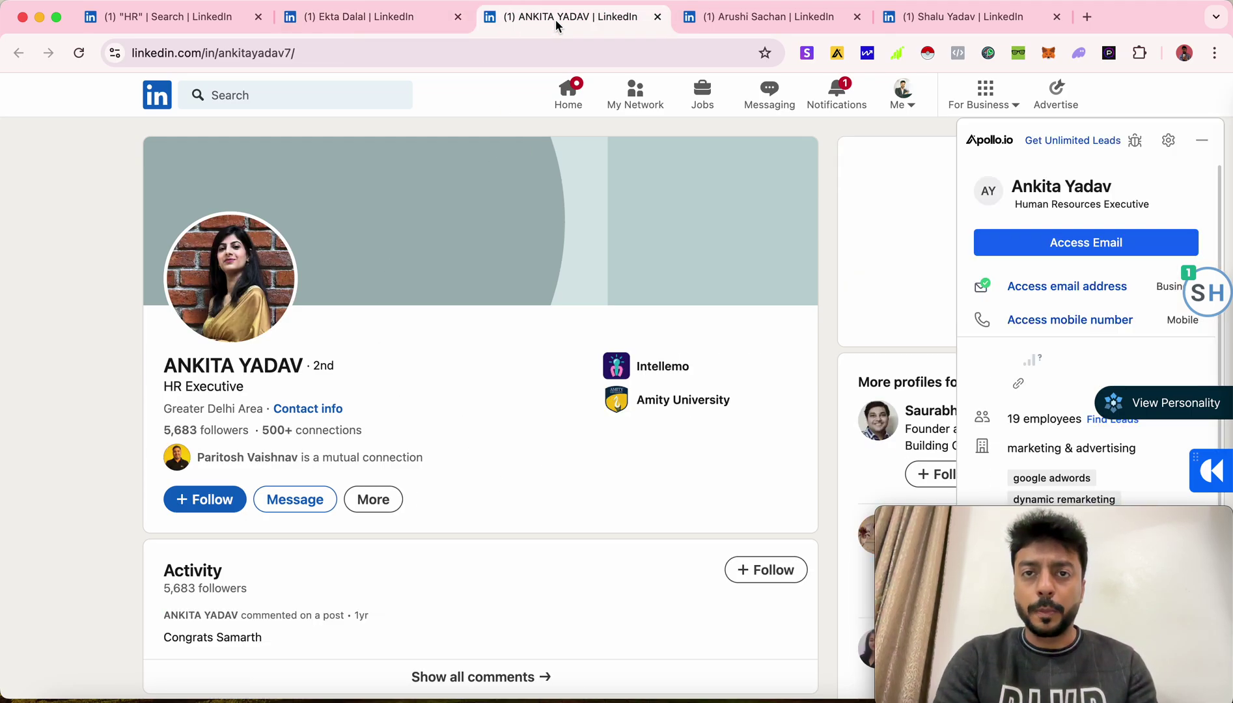
left_click(759, 20)
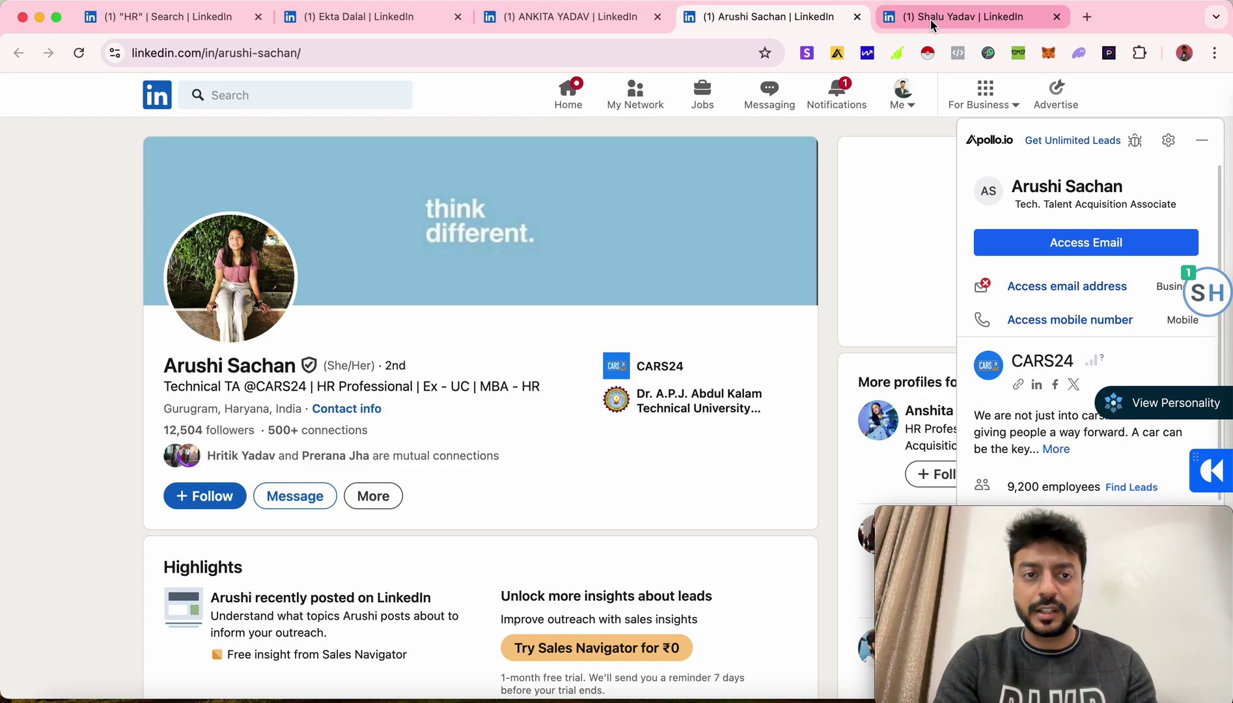
left_click(931, 19)
left_click(410, 24)
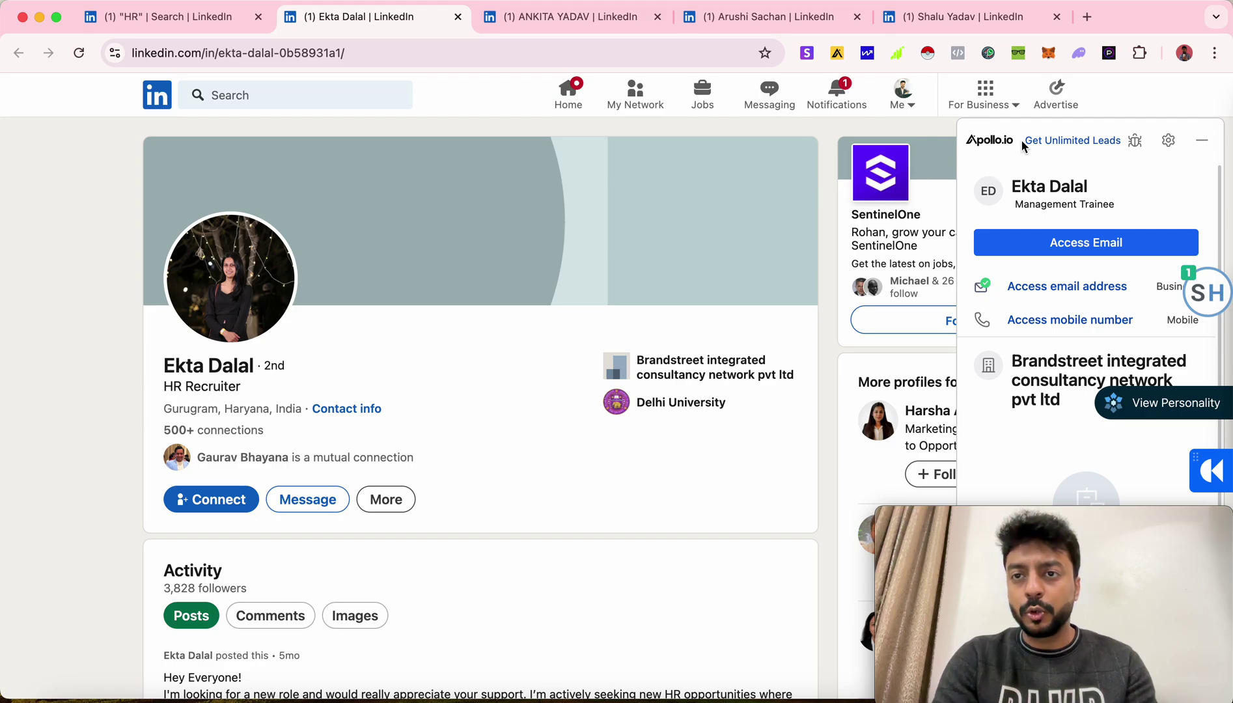
- Search Google for 'apollo chrome extension' in a new tab and open Apollo.io's Web Store listing
left_click(1087, 17)
type("apollo")
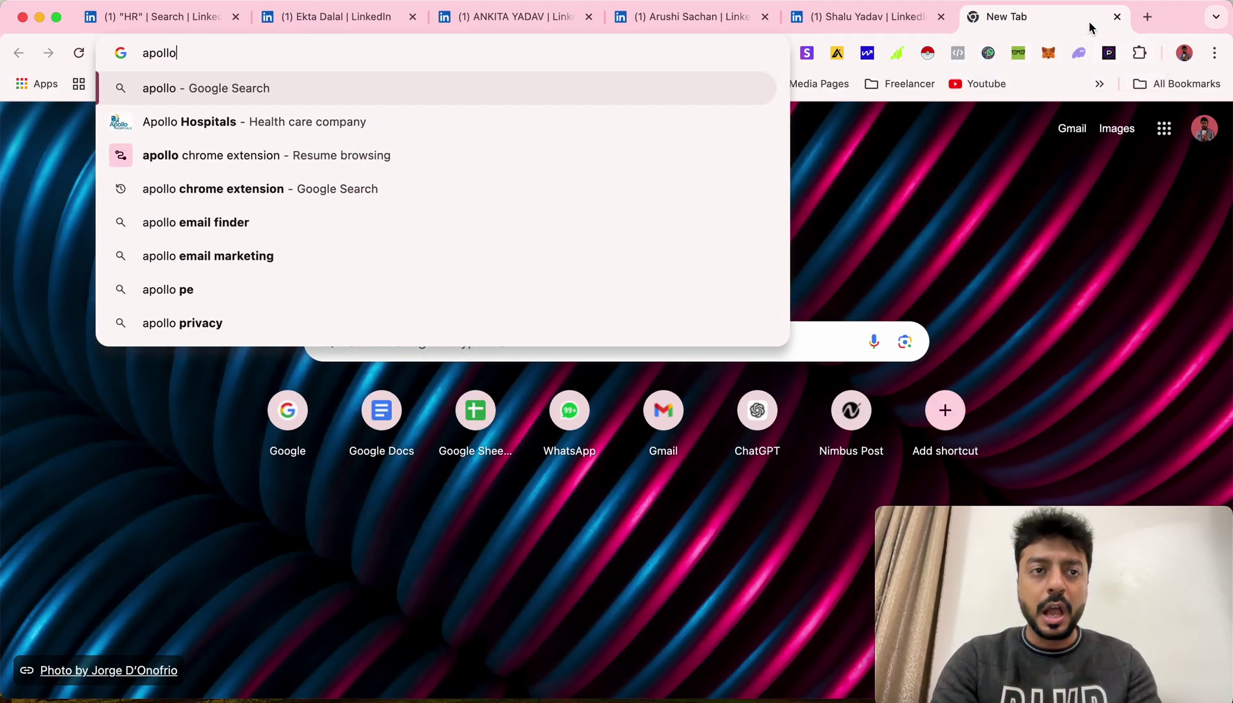
key("Down")
key("Down")
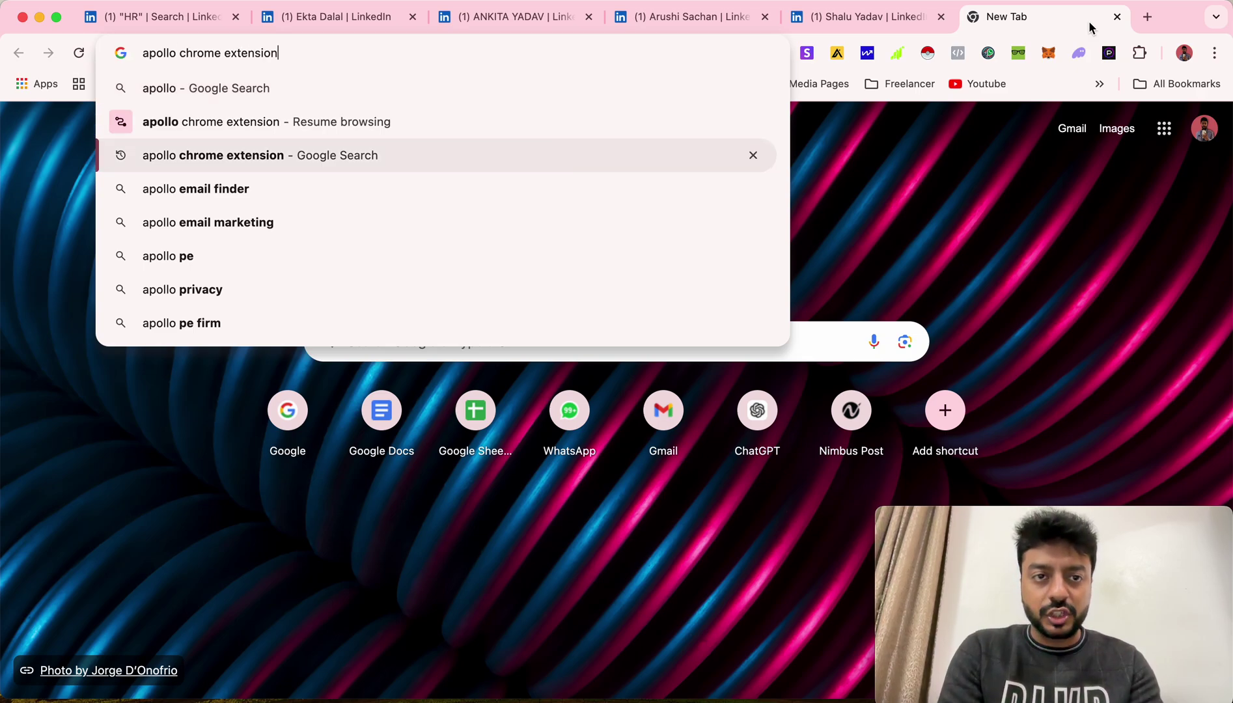
key("Return")
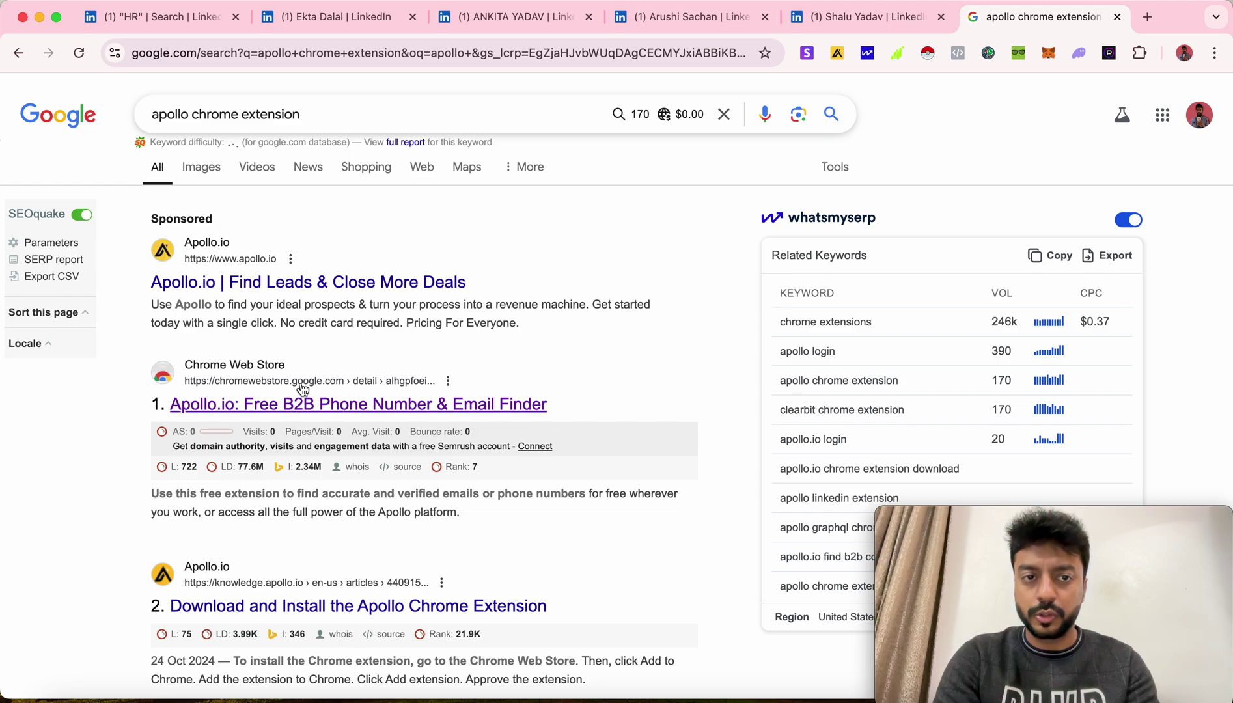
left_click(382, 410)
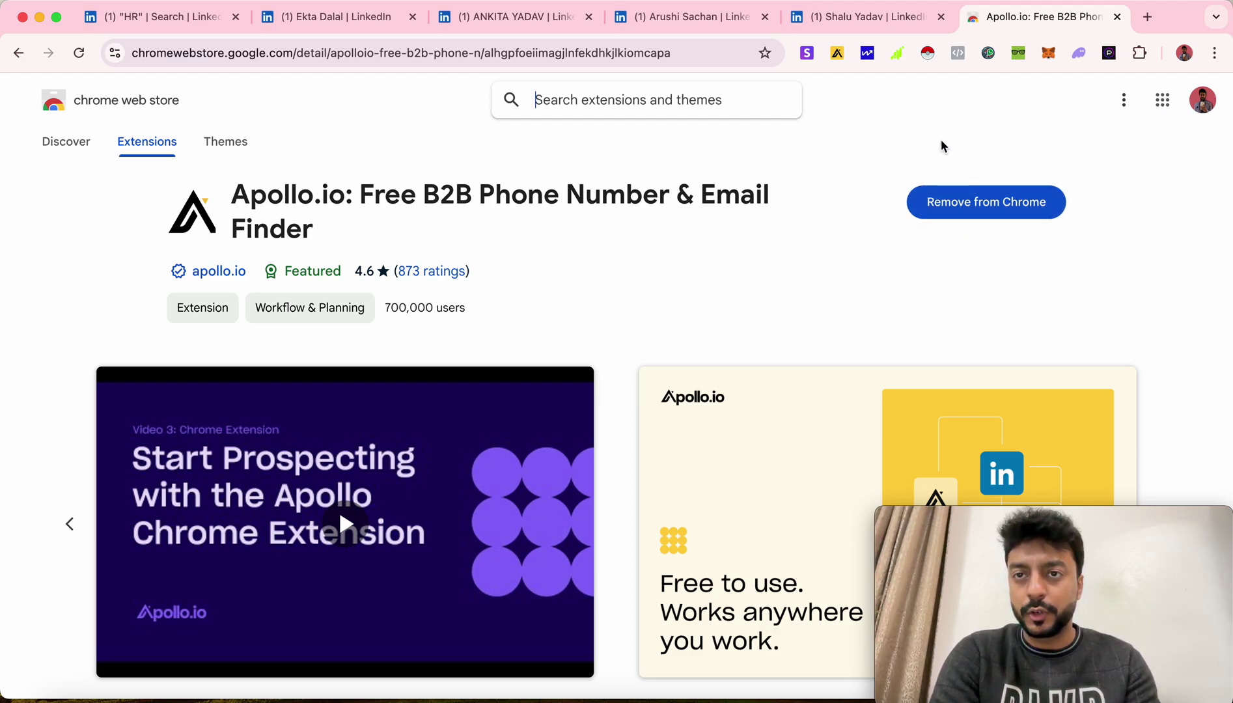
left_click(1140, 52)
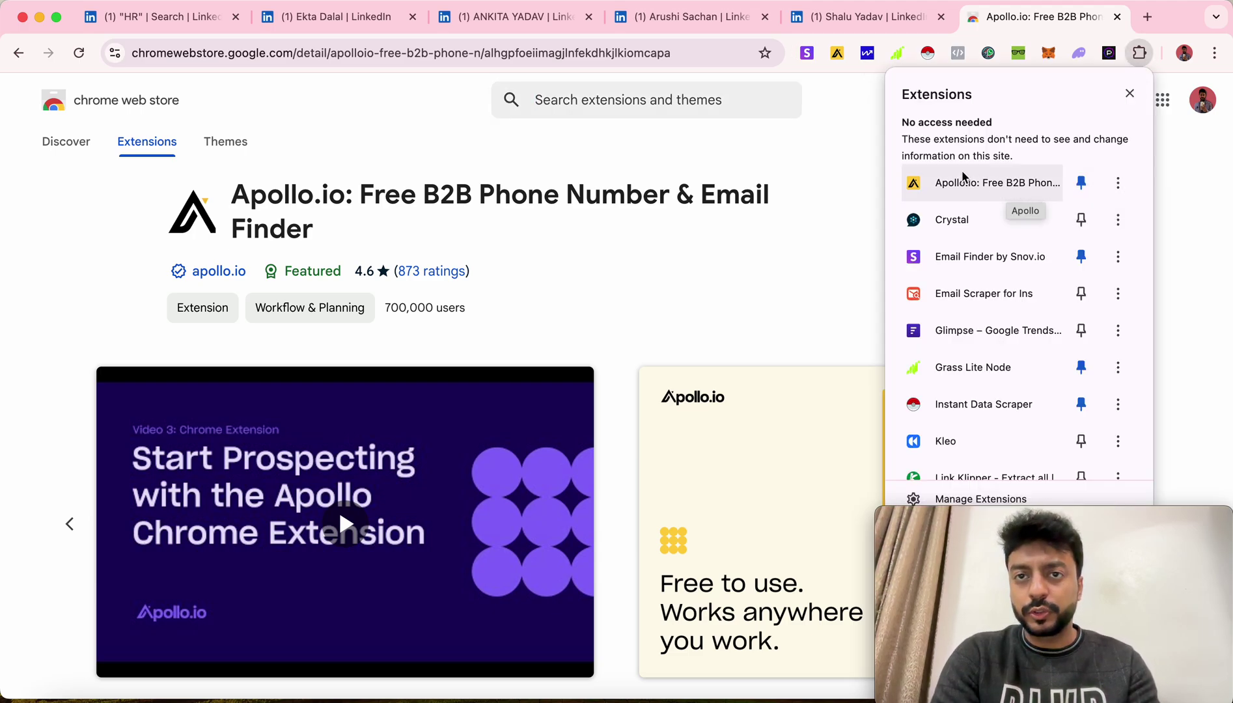
left_click(356, 19)
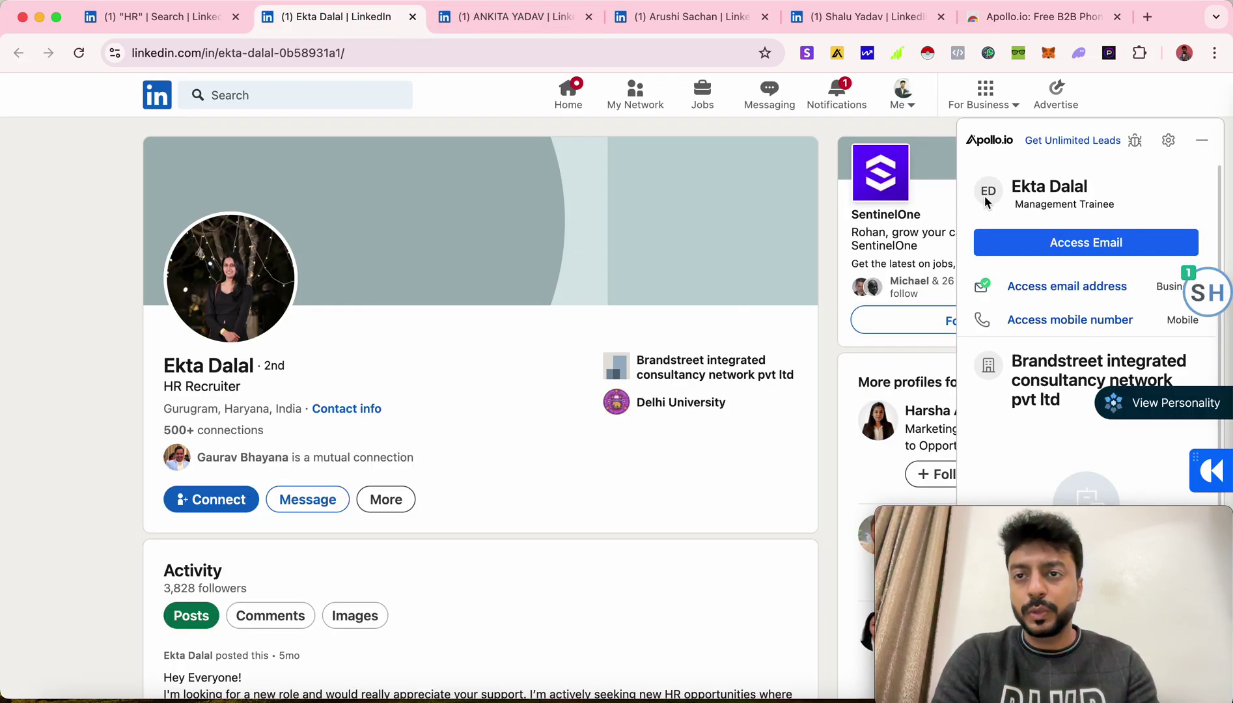
- Collapse and reopen the Apollo panel, then reveal the HR Recruiter's business email
left_click(1202, 140)
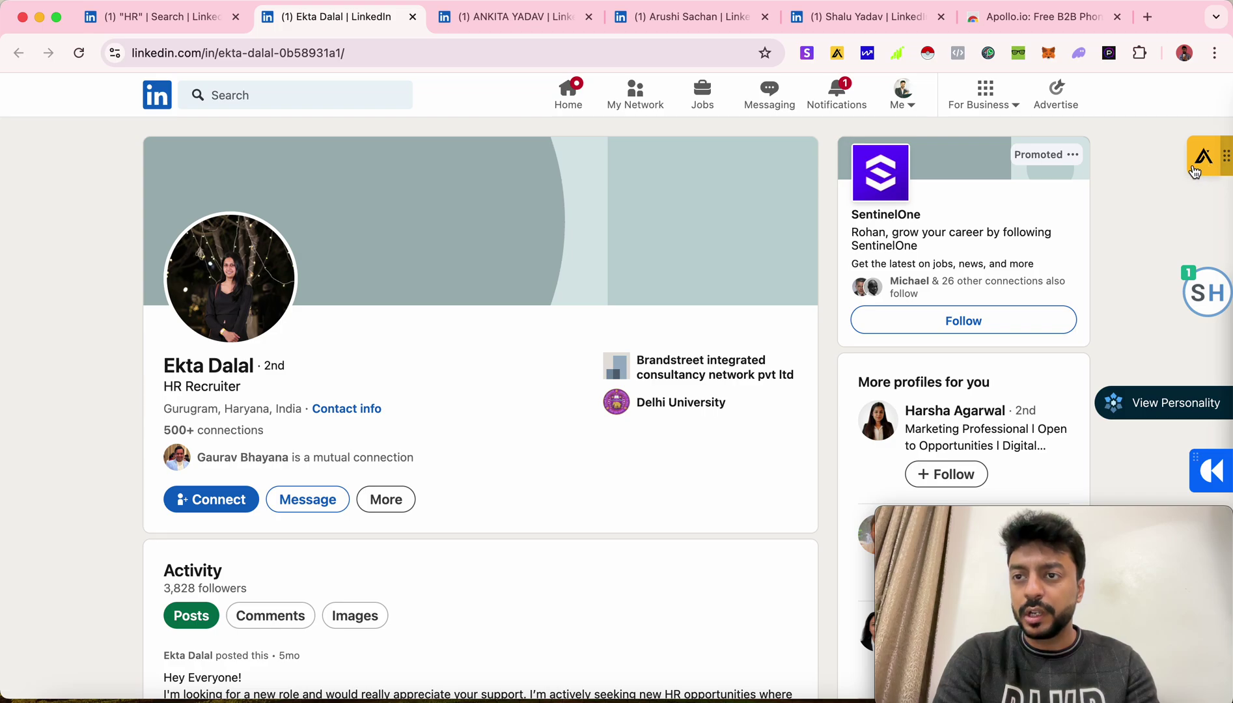
triple_click(207, 366)
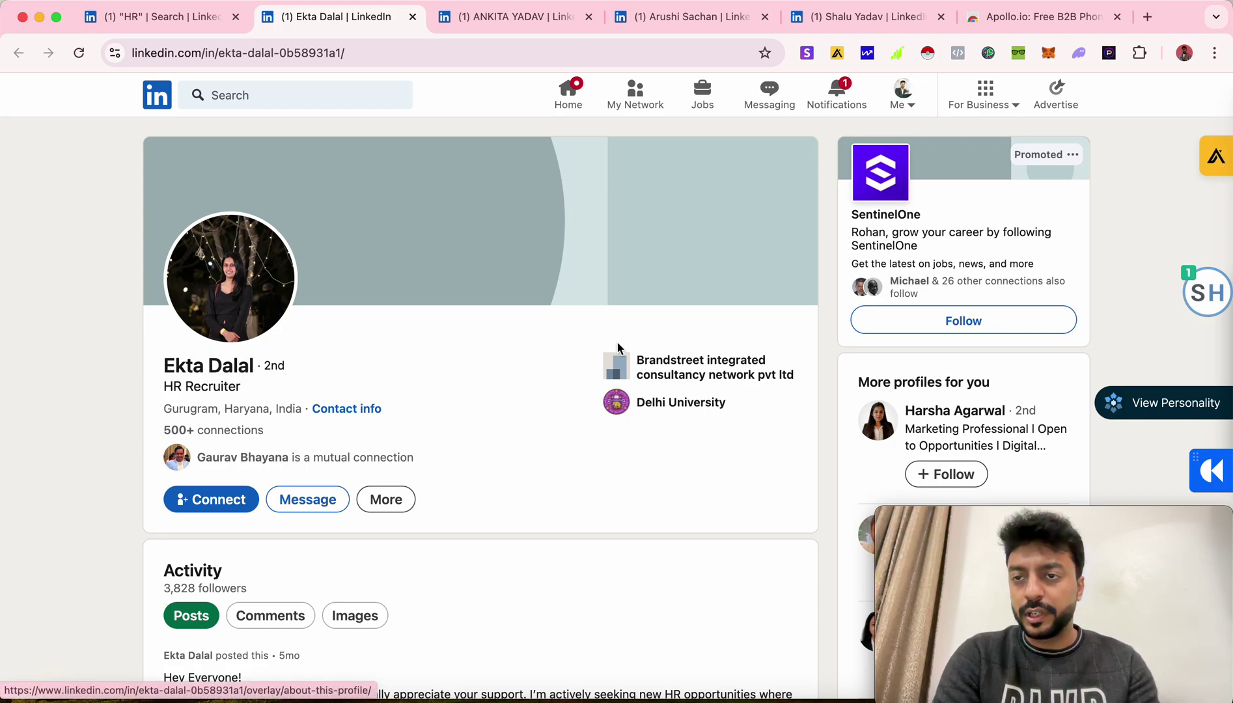
left_click(1215, 156)
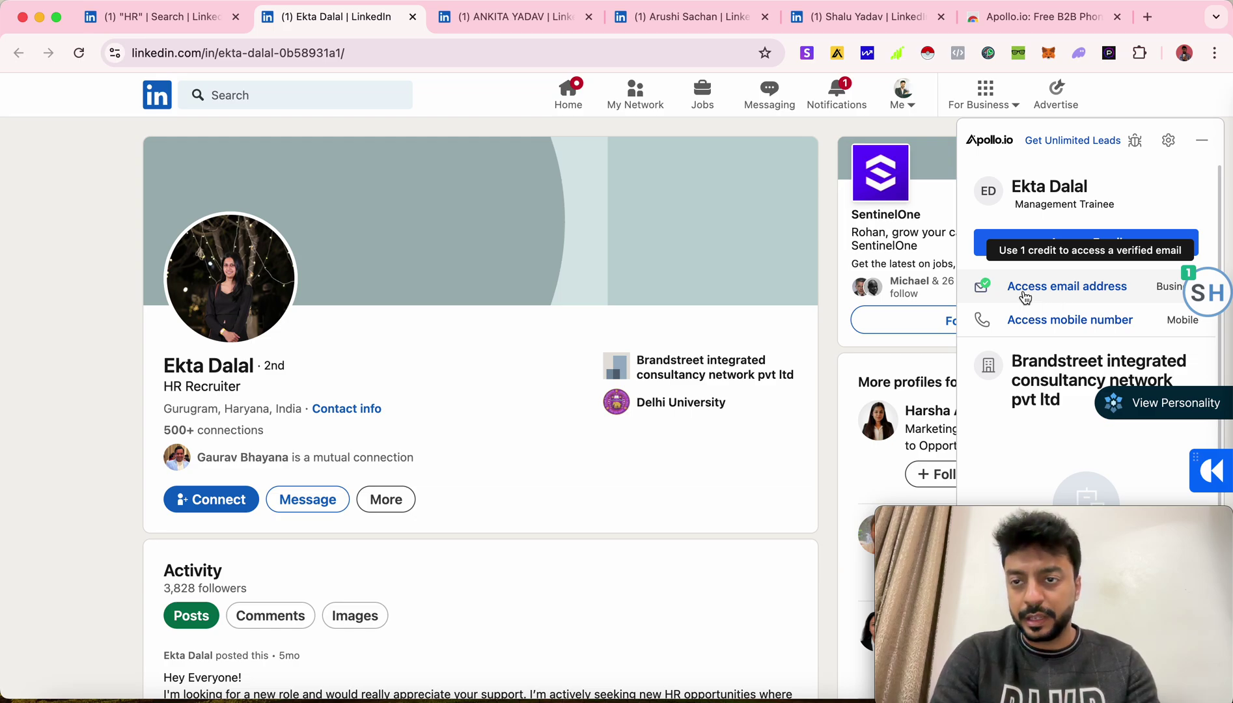
left_click(1071, 292)
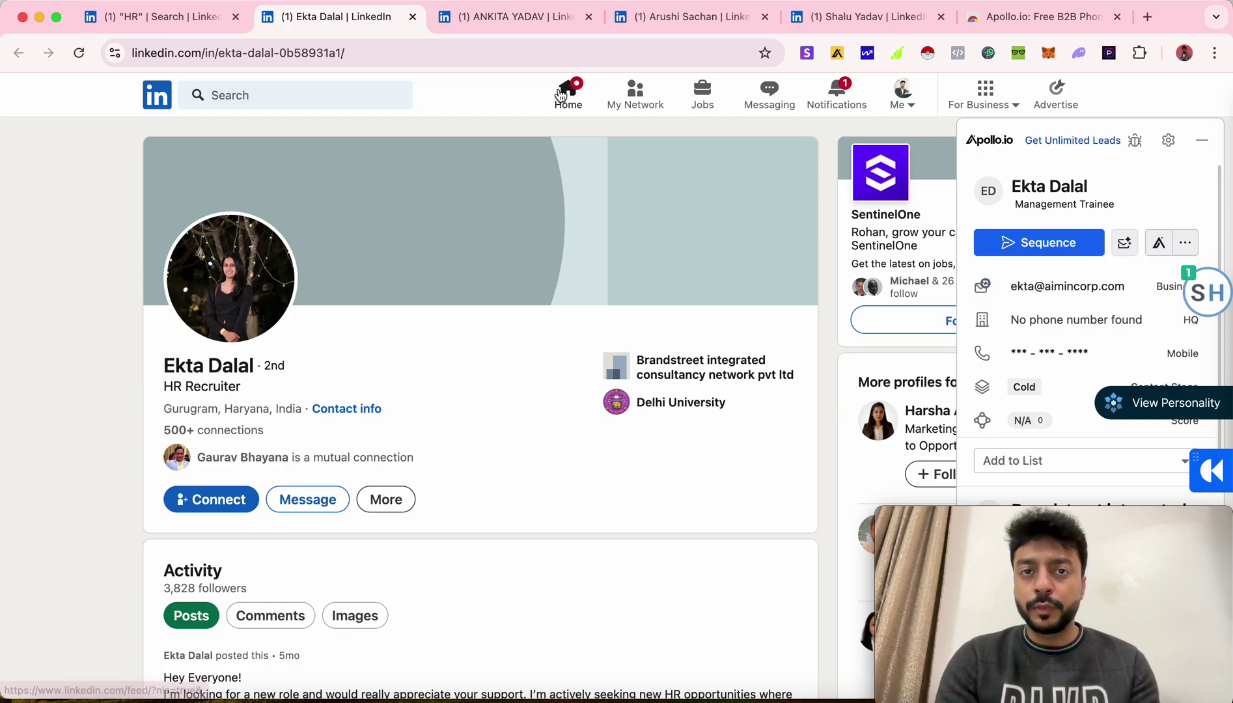
- Reveal Apollo contact details on the HR Executive's and CARS24 recruiter's profile tabs
left_click(500, 28)
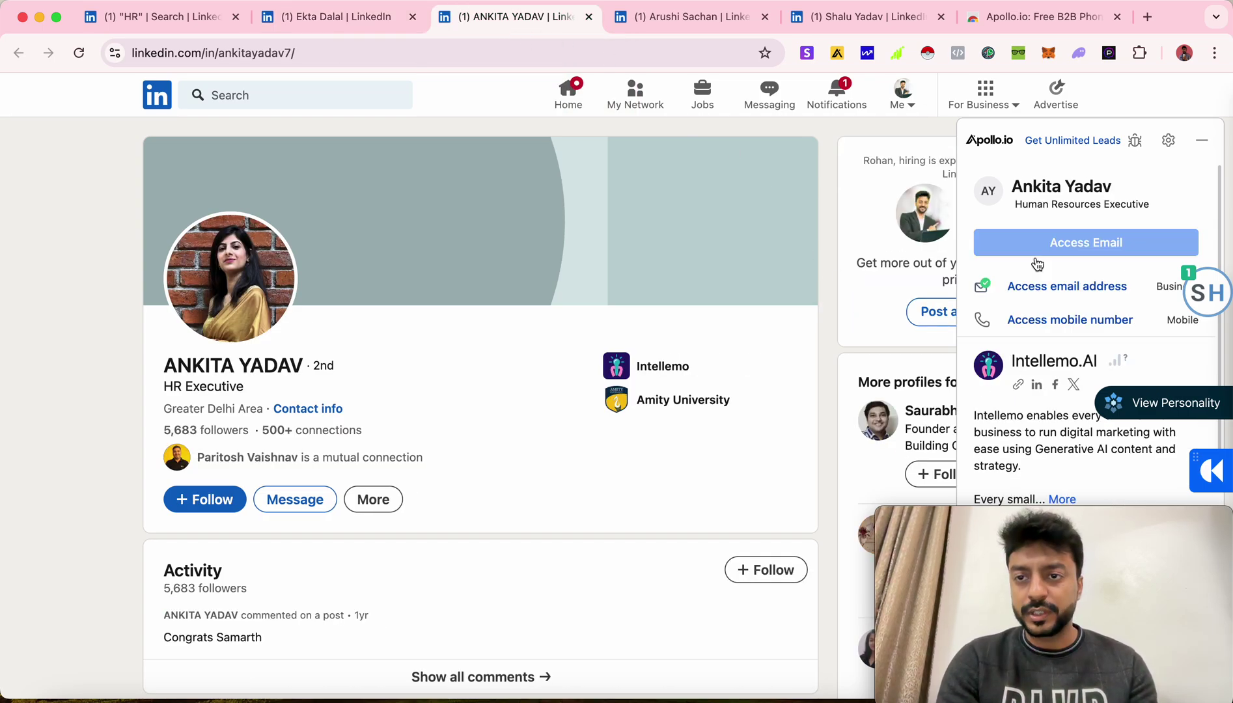
left_click(1080, 293)
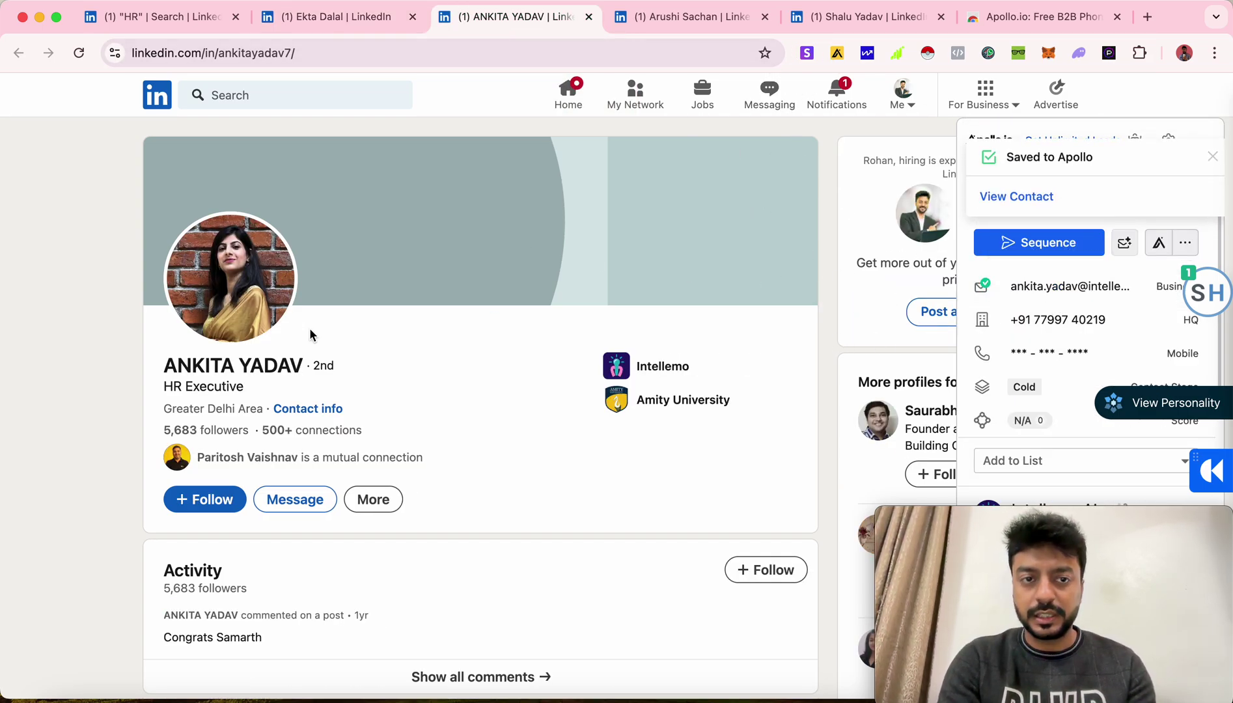
left_click(675, 24)
left_click(1032, 293)
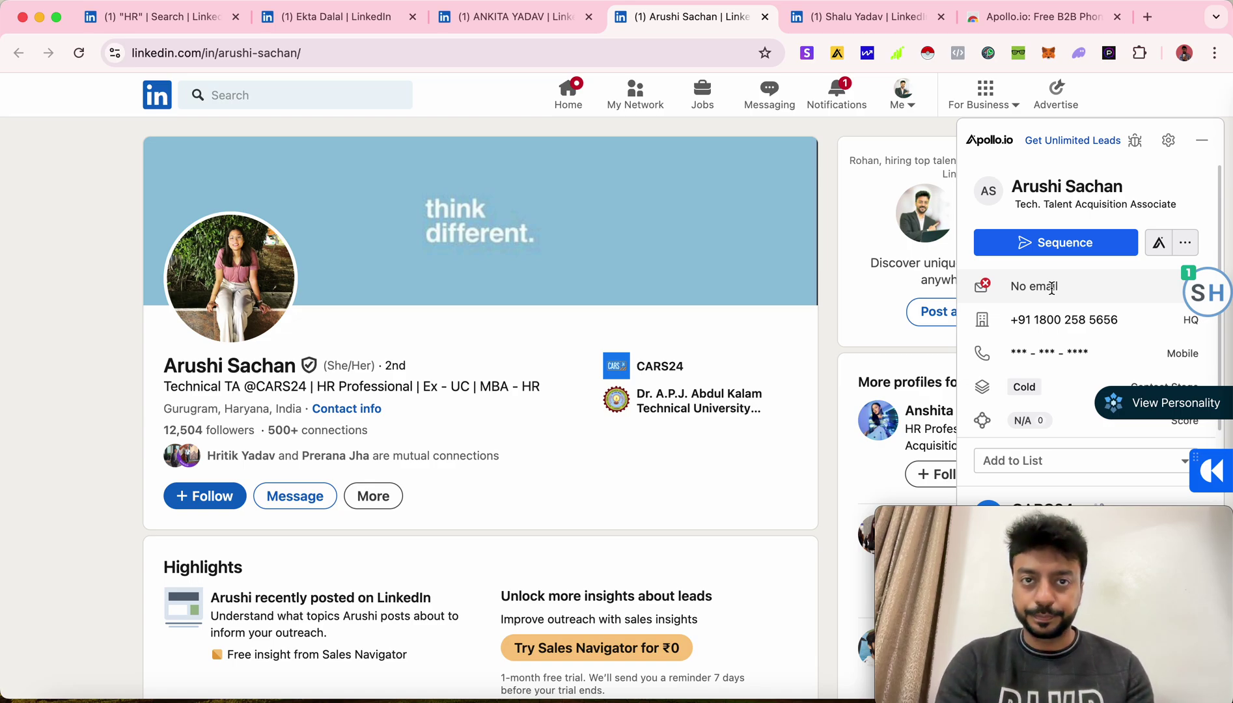
- Compare Apollo results on the Intellemo and Stemz Healthcare HR Executive tabs
left_click(520, 17)
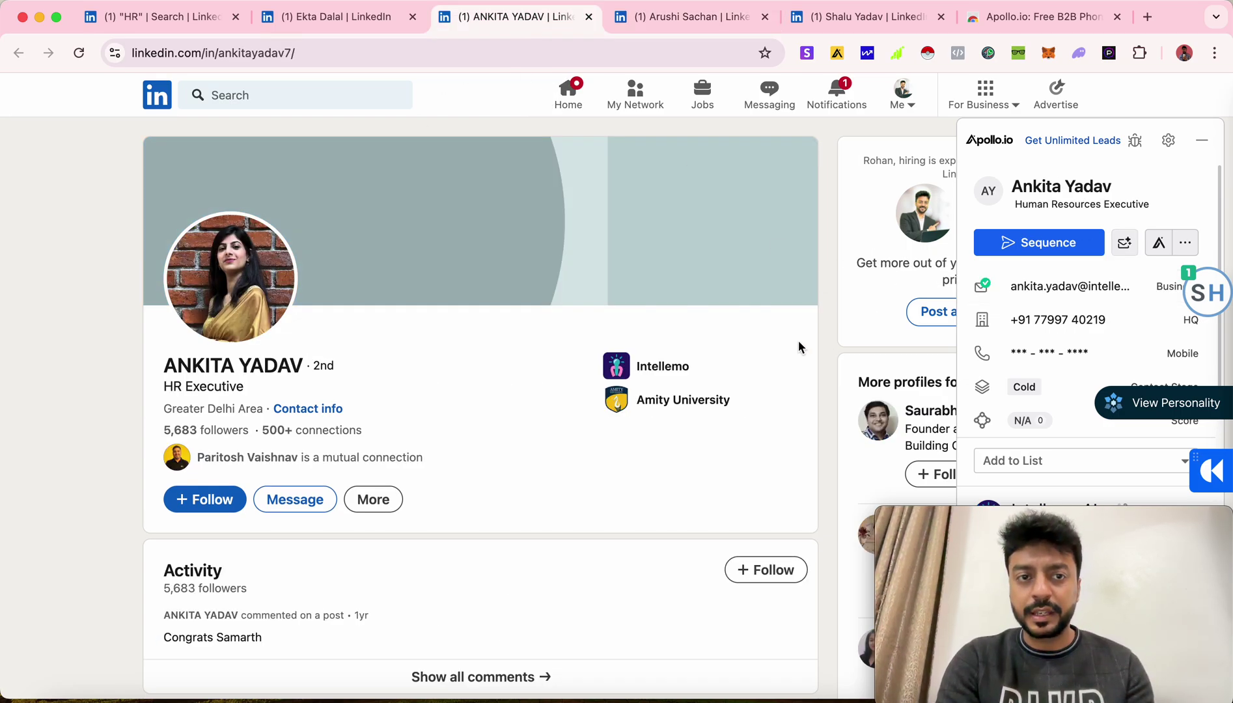
mouse_move(1079, 323)
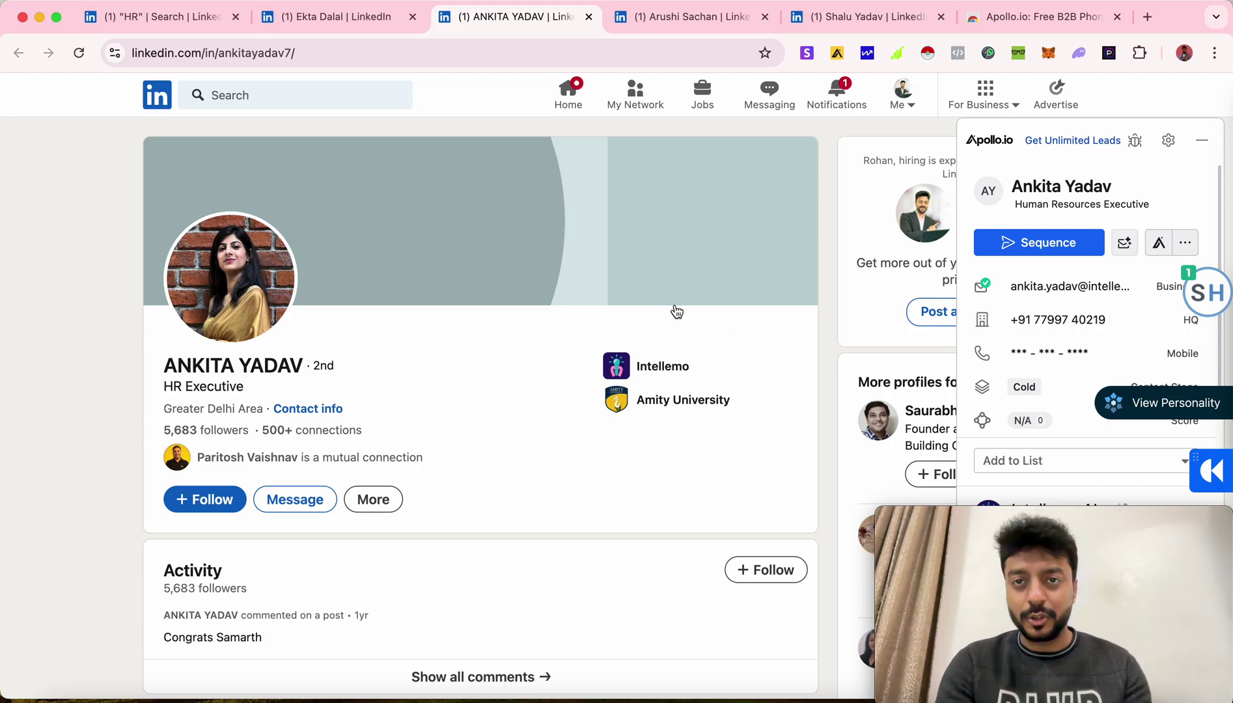
left_click(859, 16)
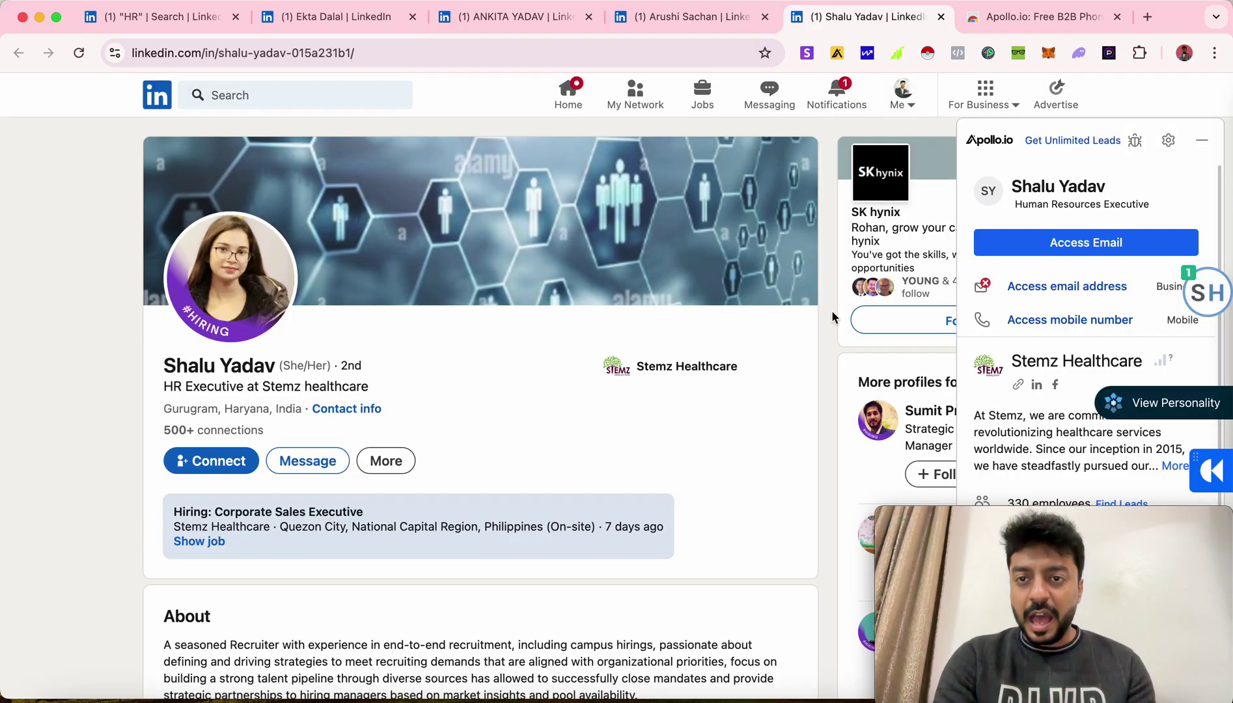
left_click(512, 17)
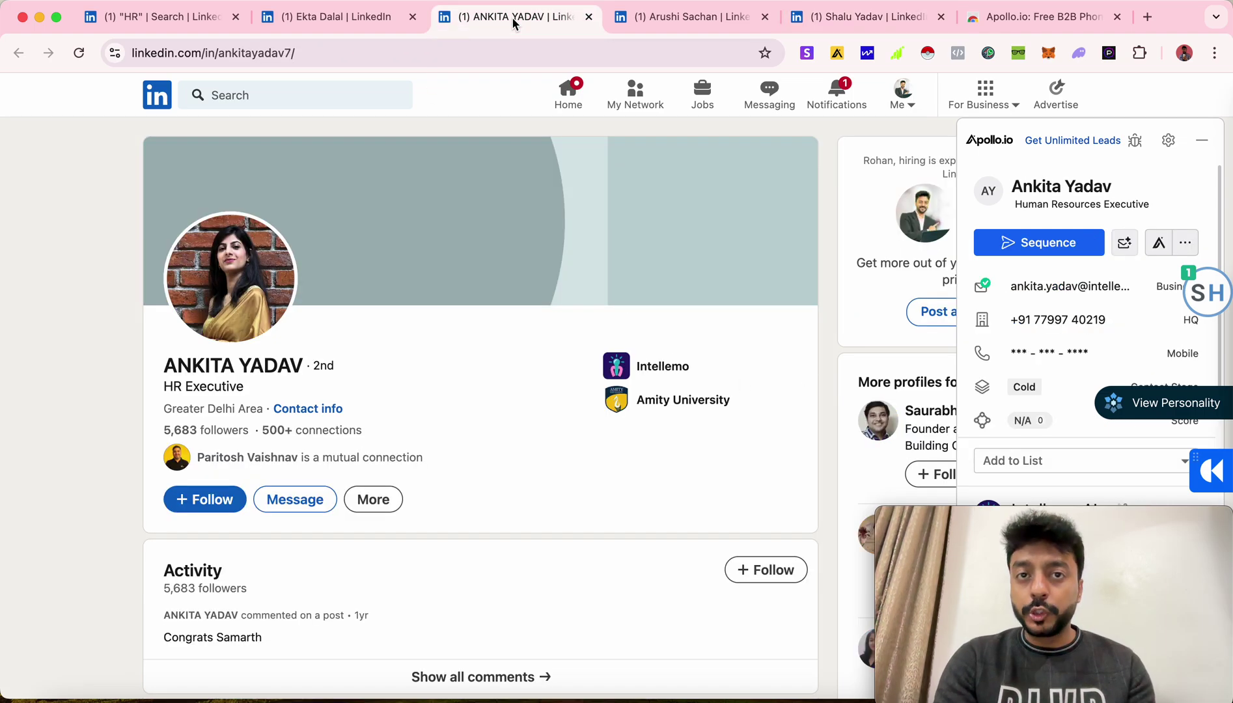
left_click(350, 16)
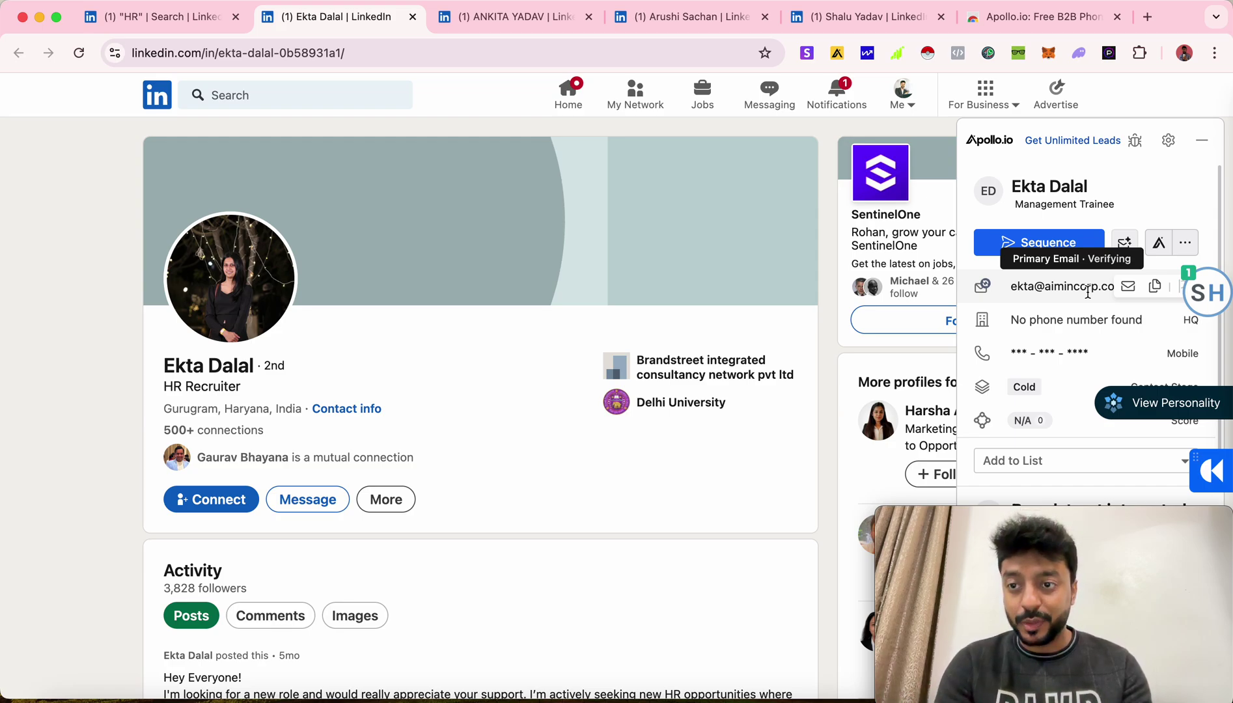
mouse_move(1118, 522)
left_click_drag(1118, 522, 244, 521)
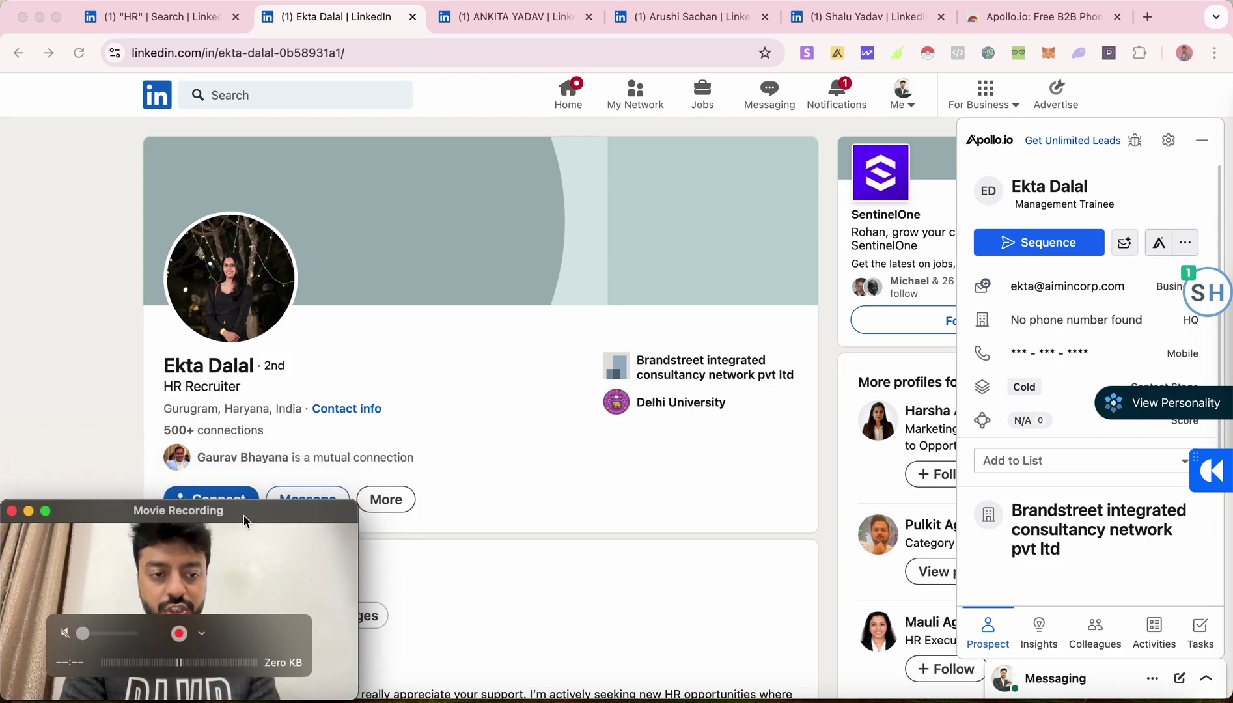
left_click(1202, 141)
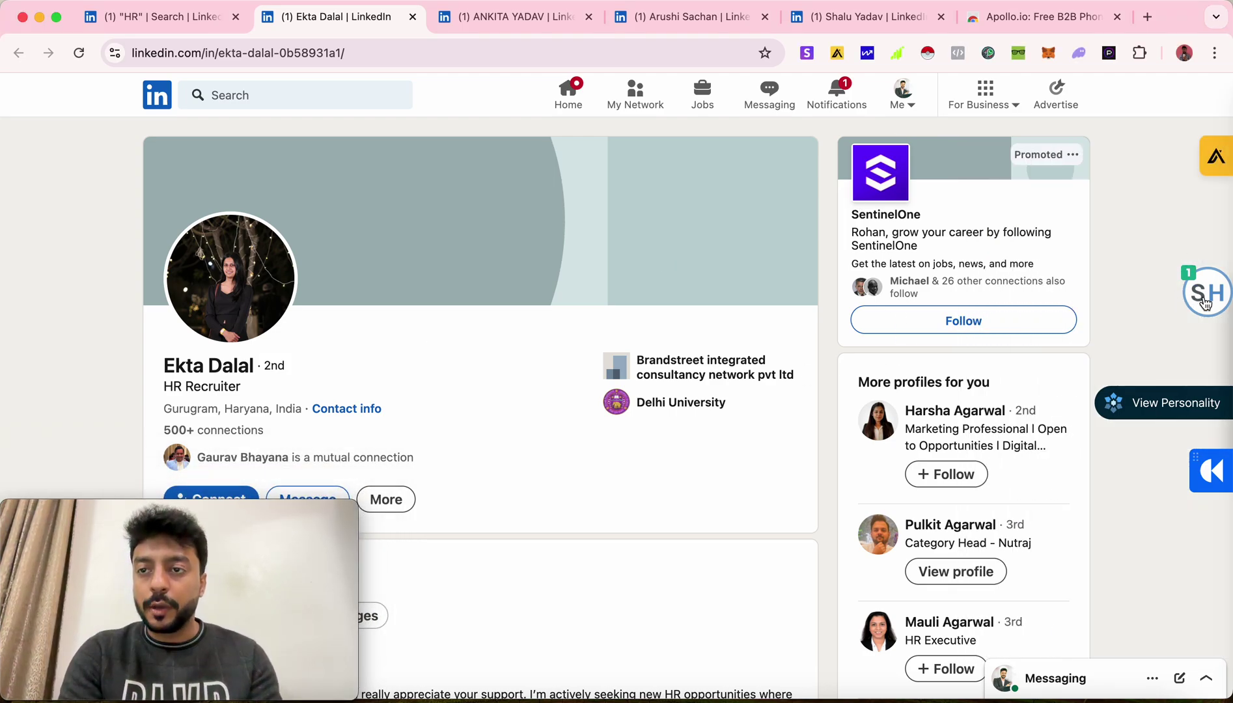
- Search 'signalhire chrome extension', check its installed Web Store listing, and return to the recruiter's profile
left_click(1154, 22)
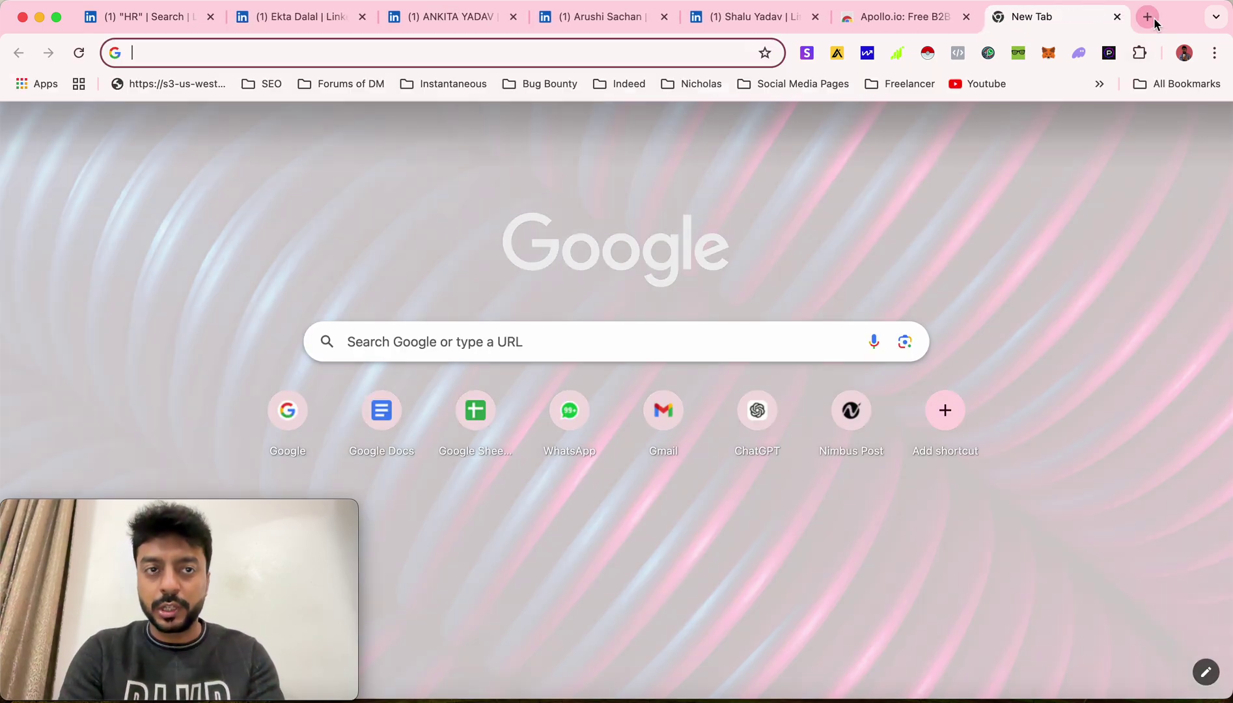
type("signalhire")
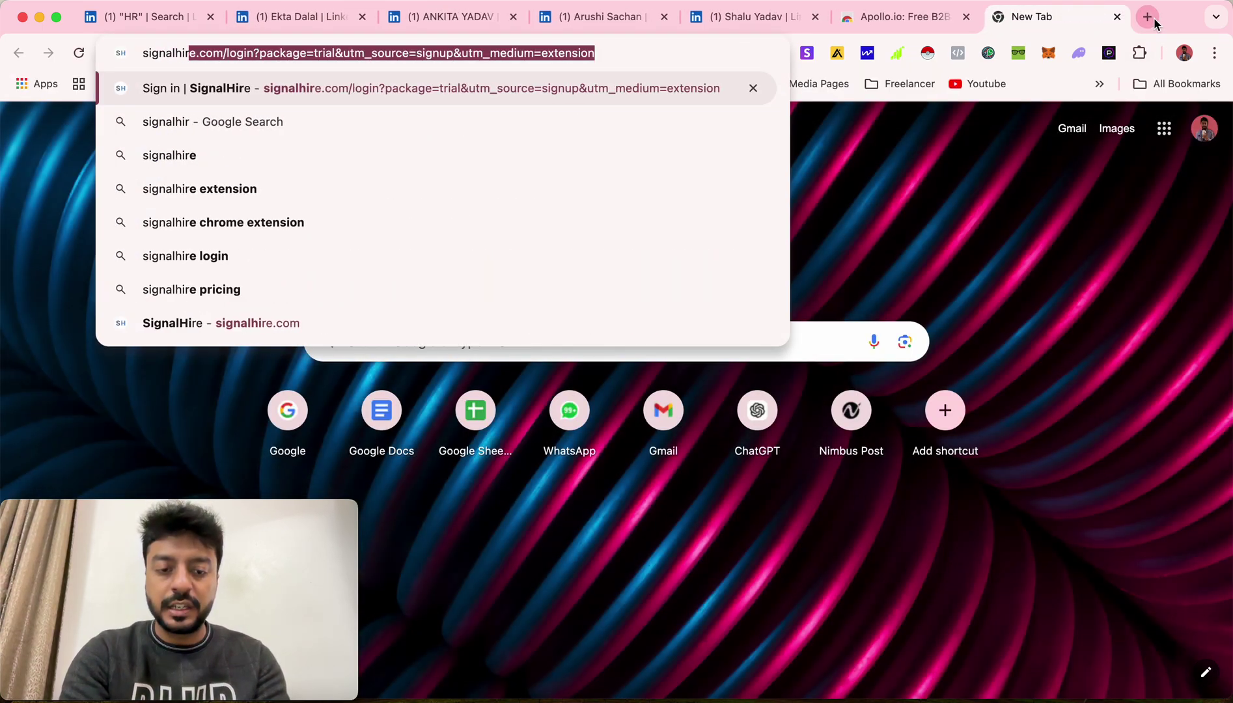
key("Down")
key("Down")
key("Return")
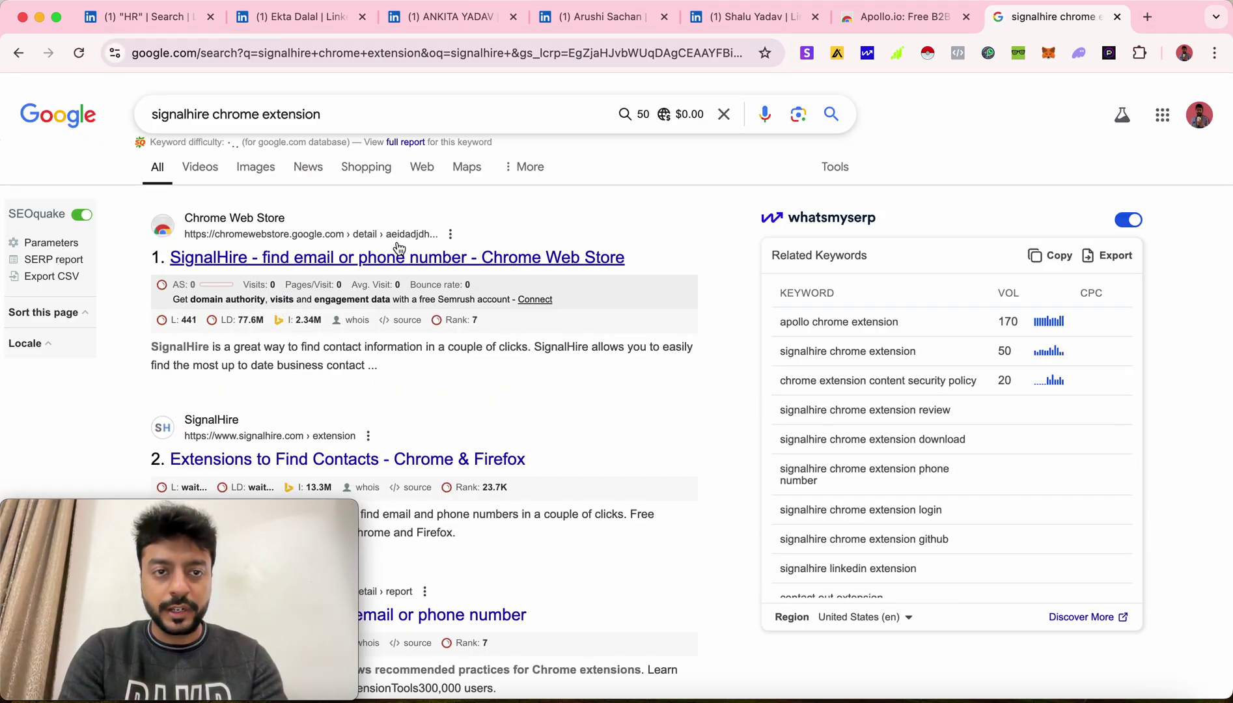
left_click(545, 259)
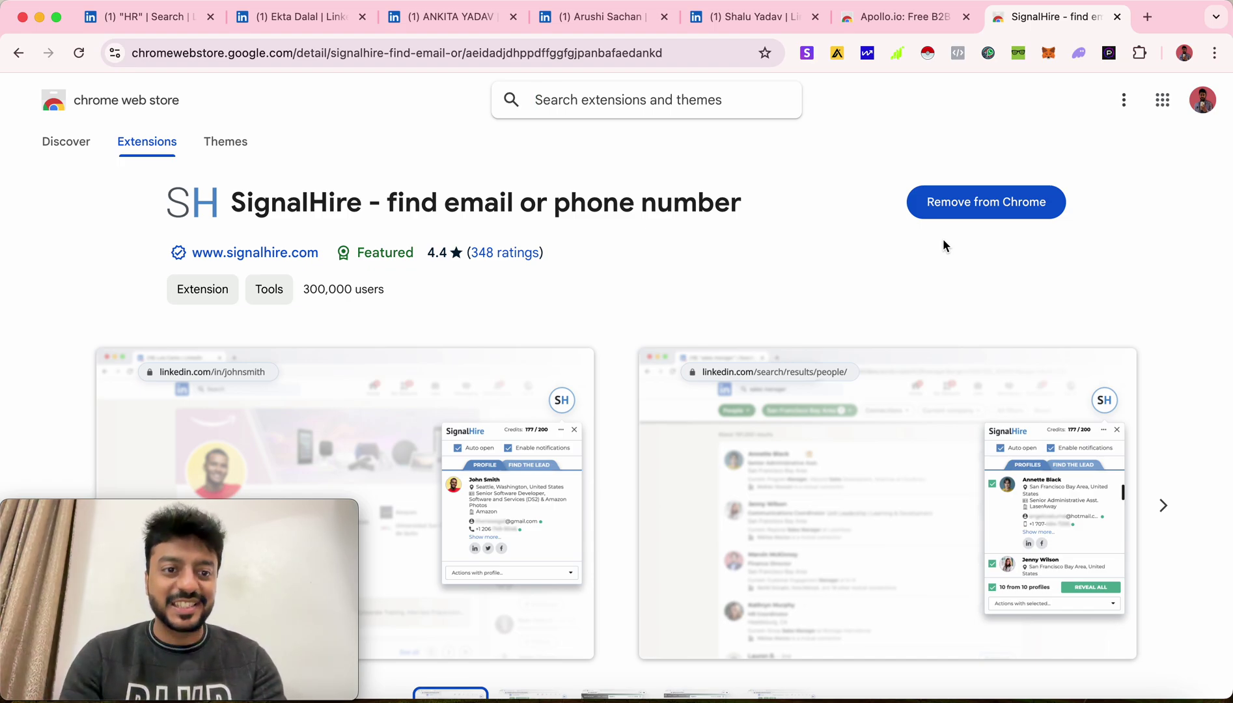
left_click(285, 16)
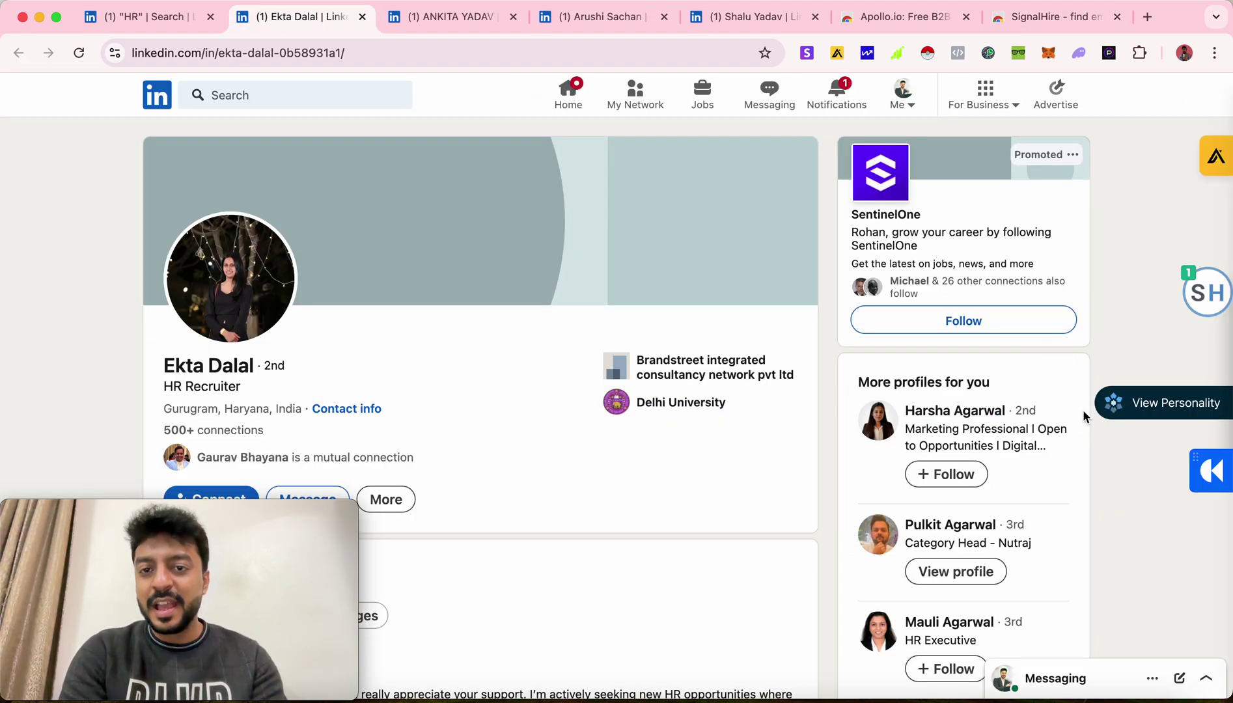
- Open the SignalHire panel on the recruiter's profile and start signing in
left_click(1211, 303)
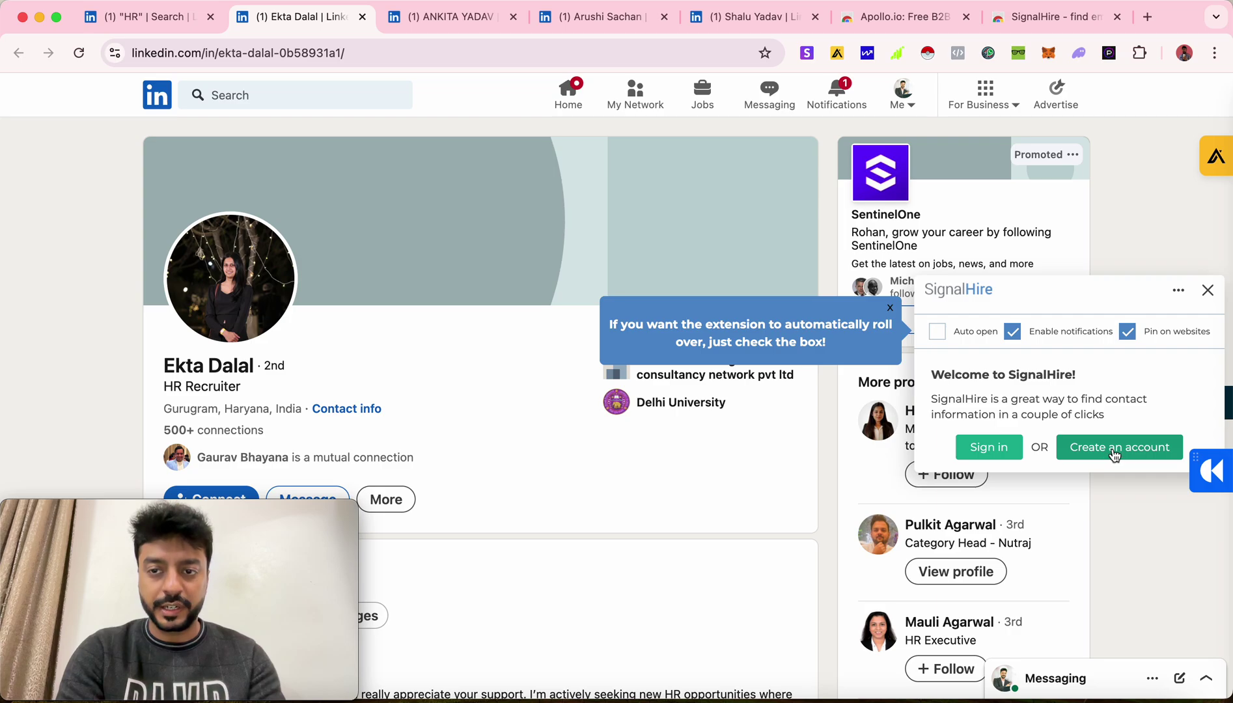
left_click(990, 449)
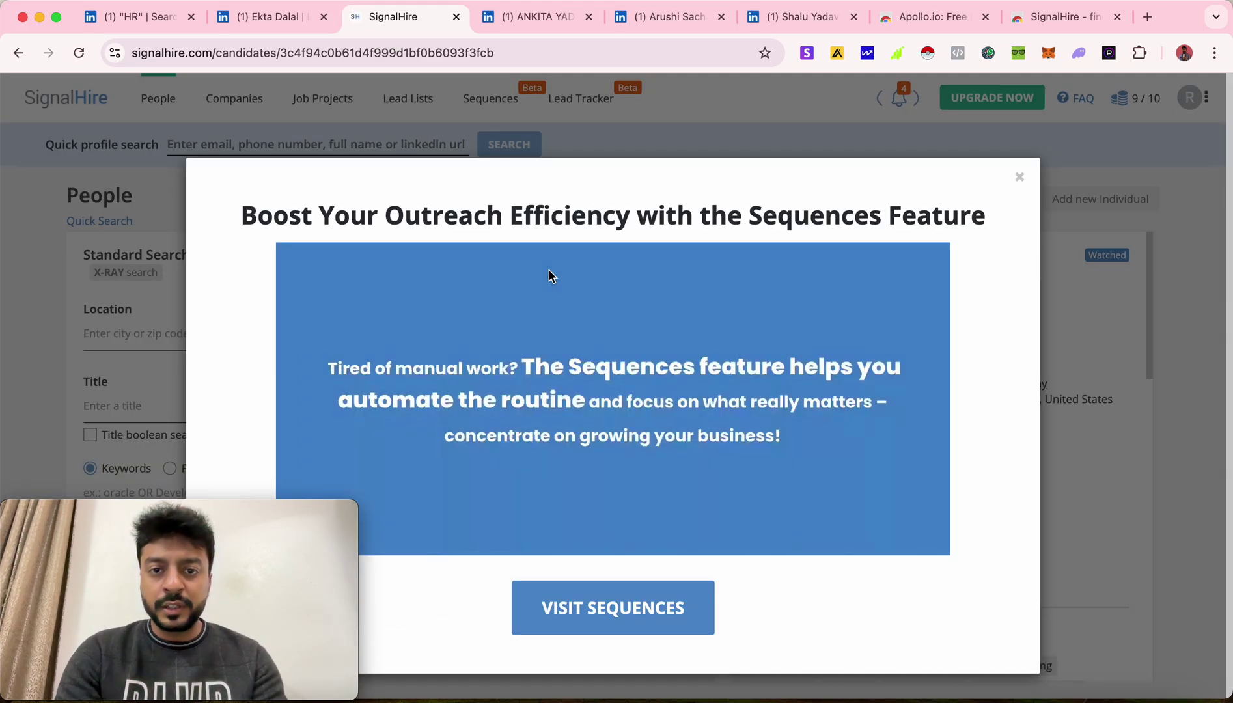
- Dismiss the SignalHire Sequences promo and return to the HR Recruiter's LinkedIn tab
left_click(1020, 177)
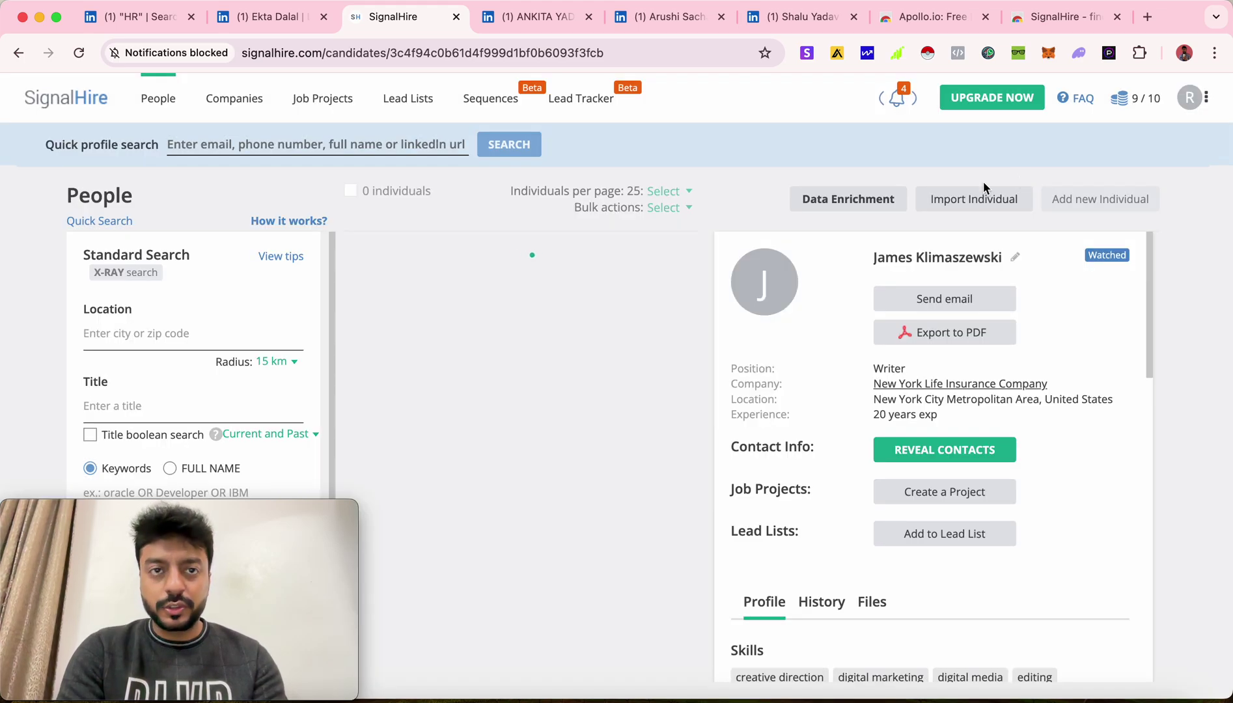
left_click(280, 19)
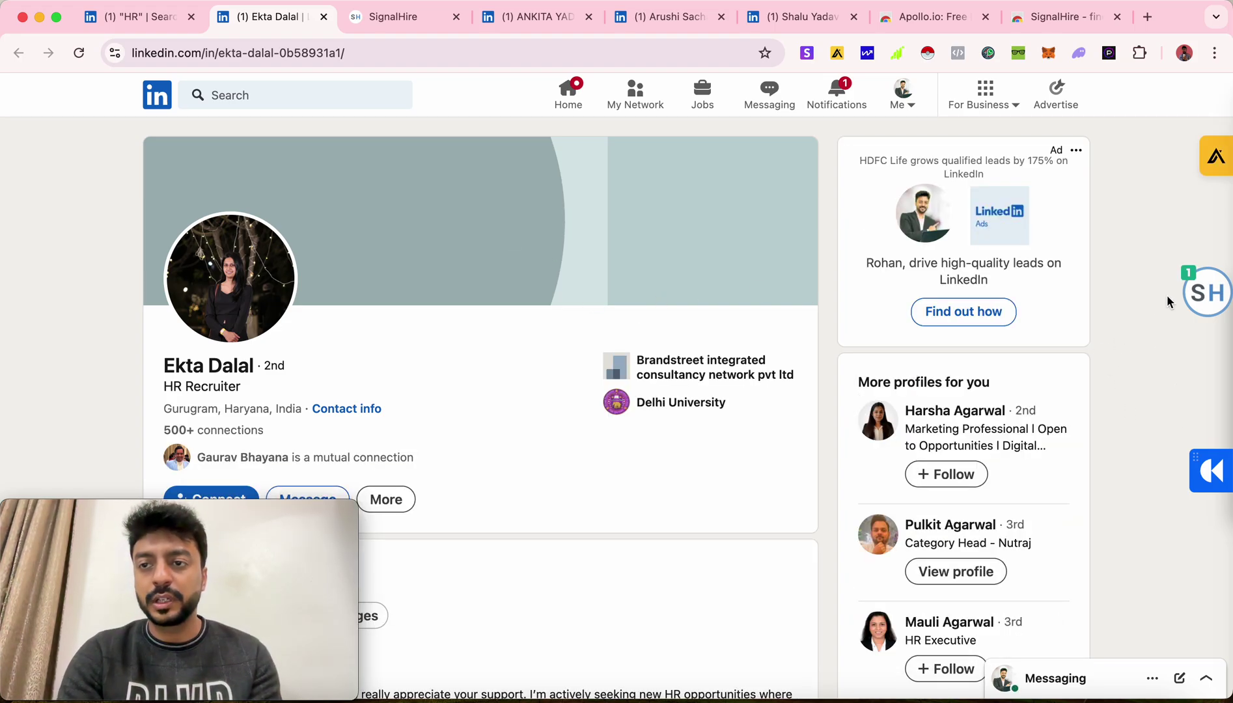
- Reveal the HR Recruiter's personal email in SignalHire, leaving 9/10 credits
left_click(1202, 292)
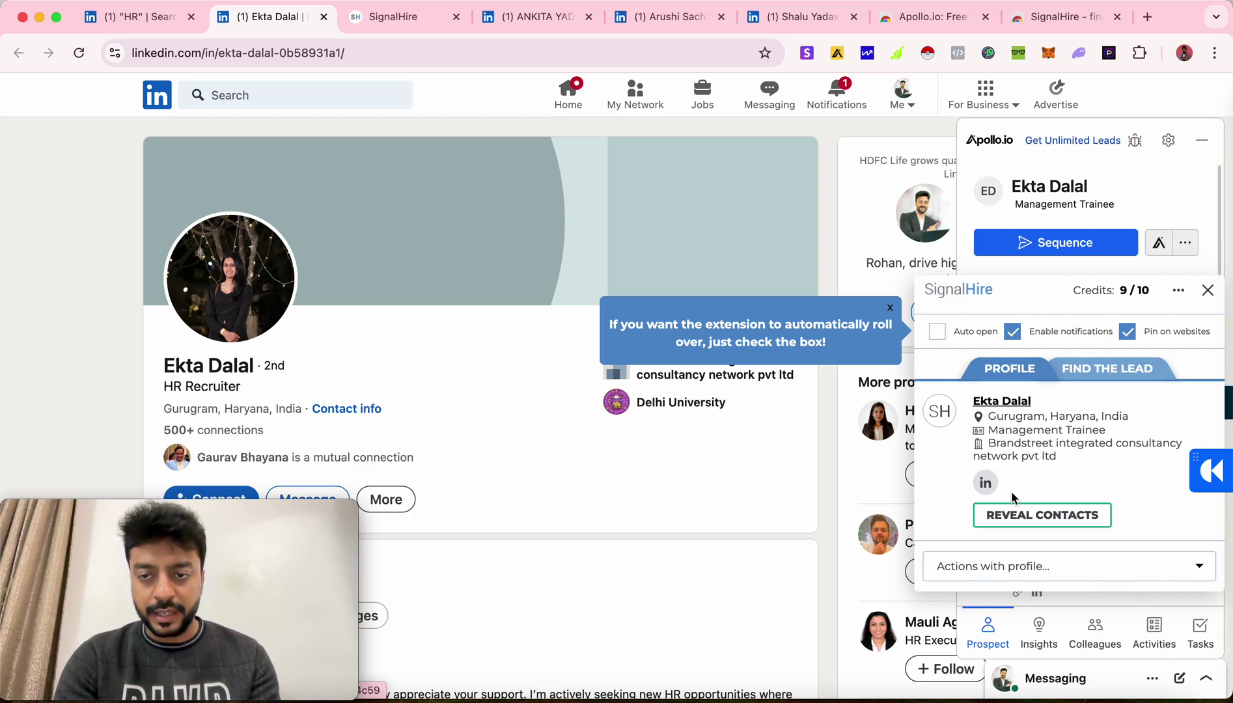
left_click(1045, 514)
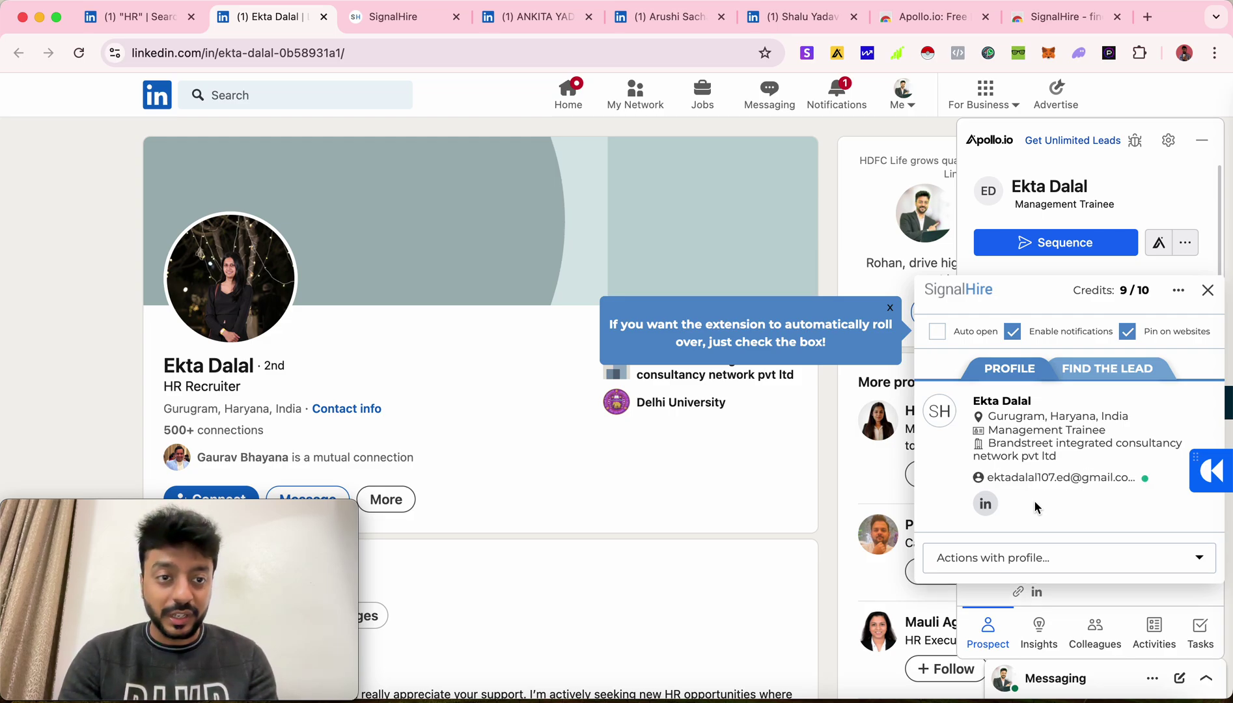
mouse_move(1011, 482)
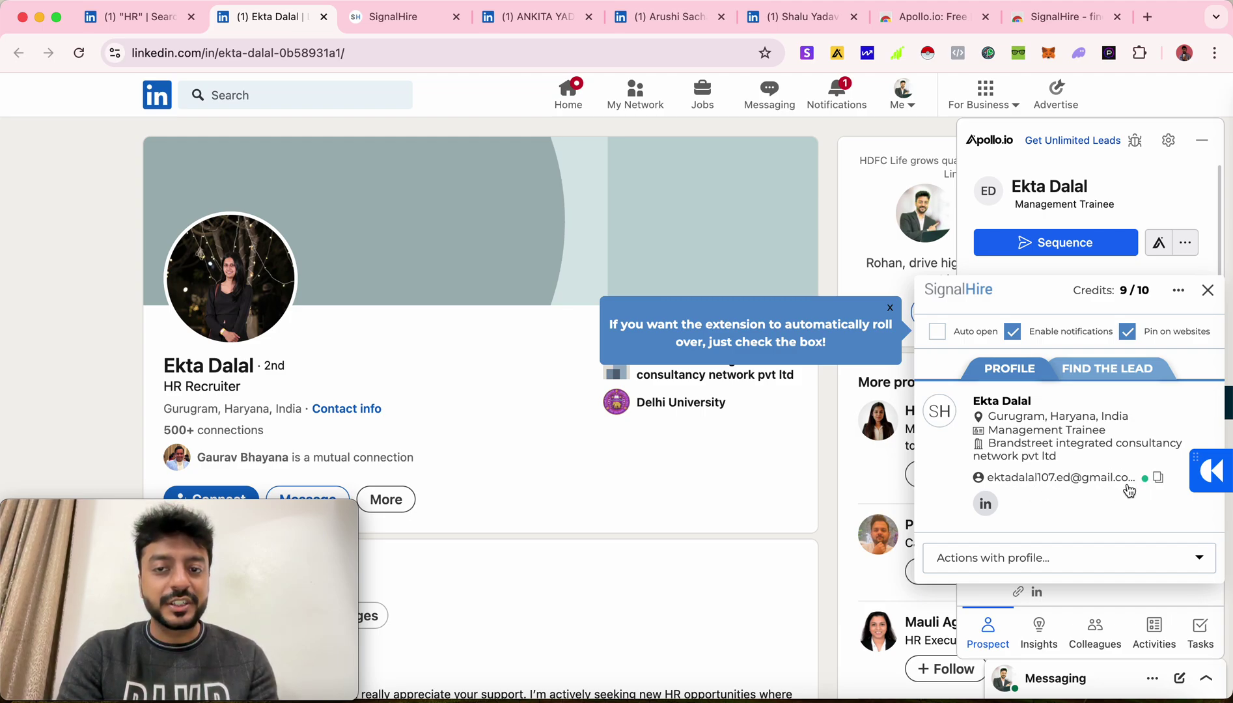
left_click(541, 20)
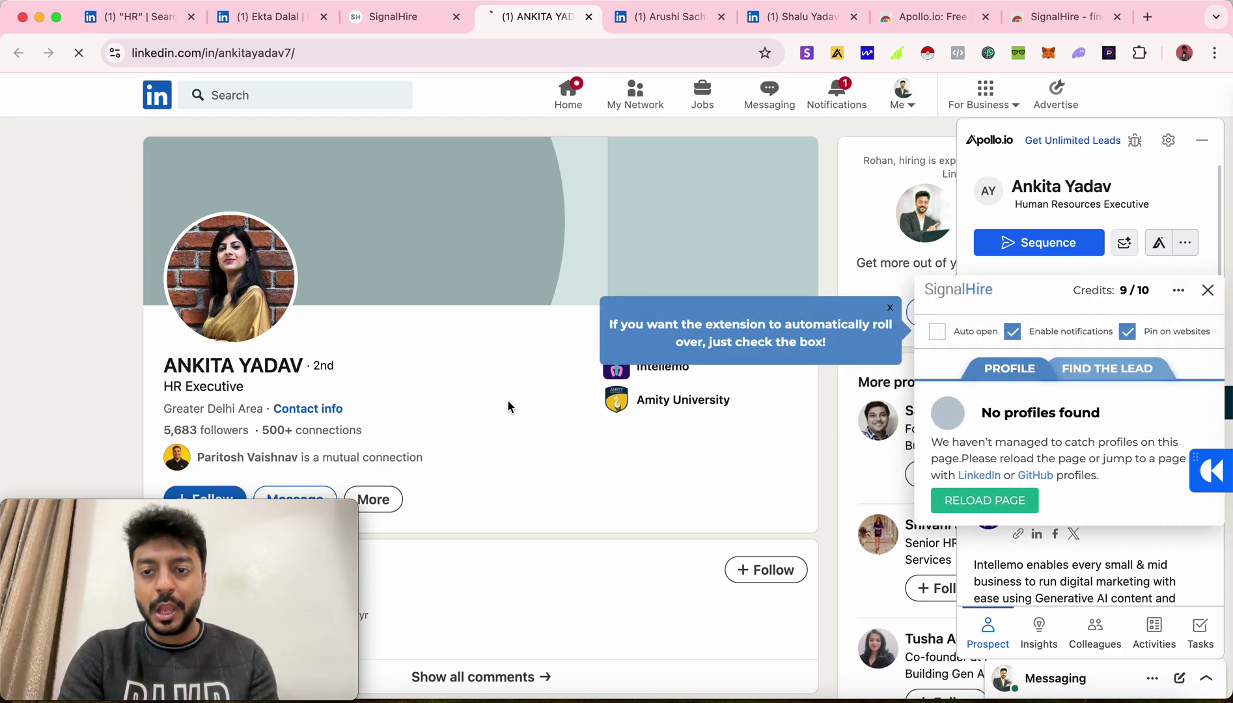
key("super+r")
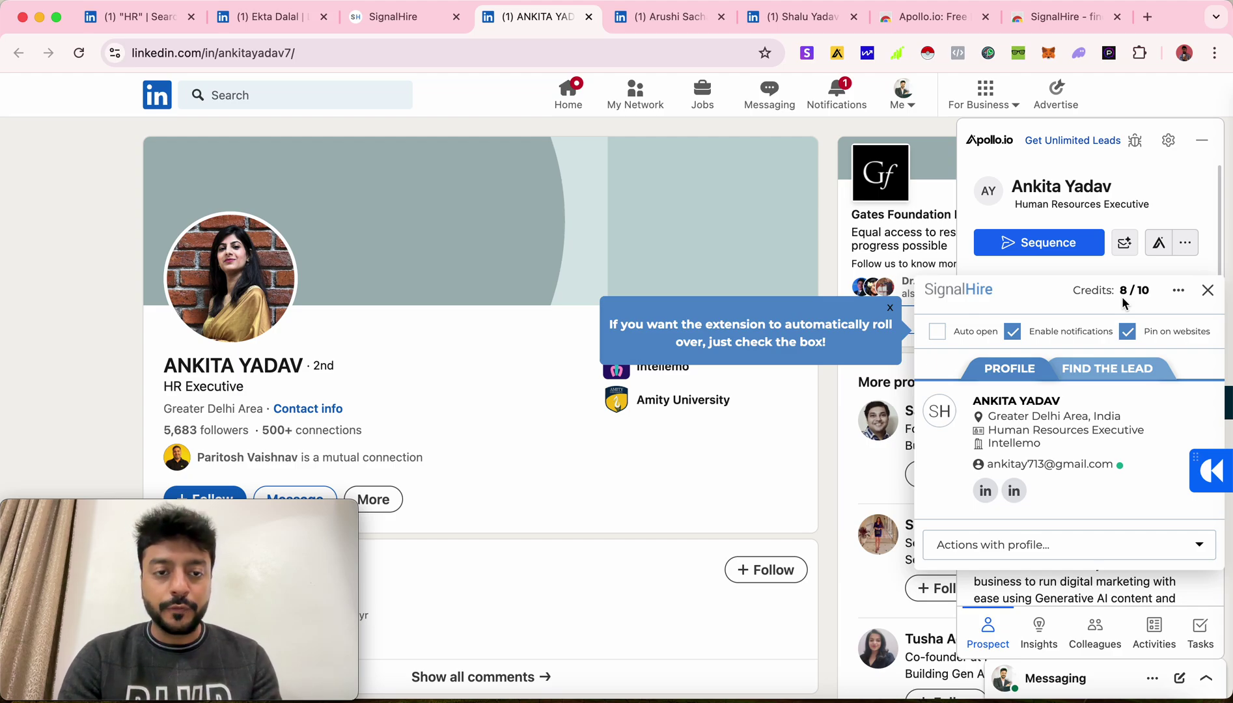
left_click(678, 22)
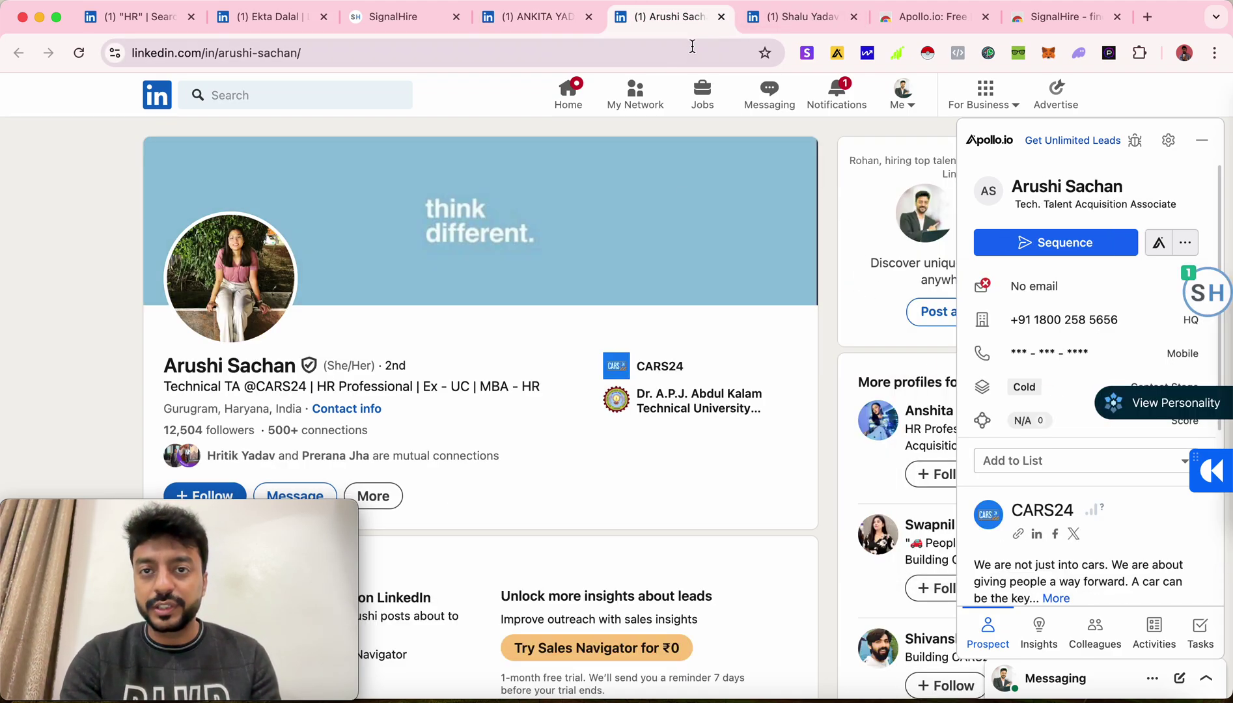
- Reveal the CARS24 talent associate's phone number and both email addresses in SignalHire (6/10 credits)
left_click(1220, 310)
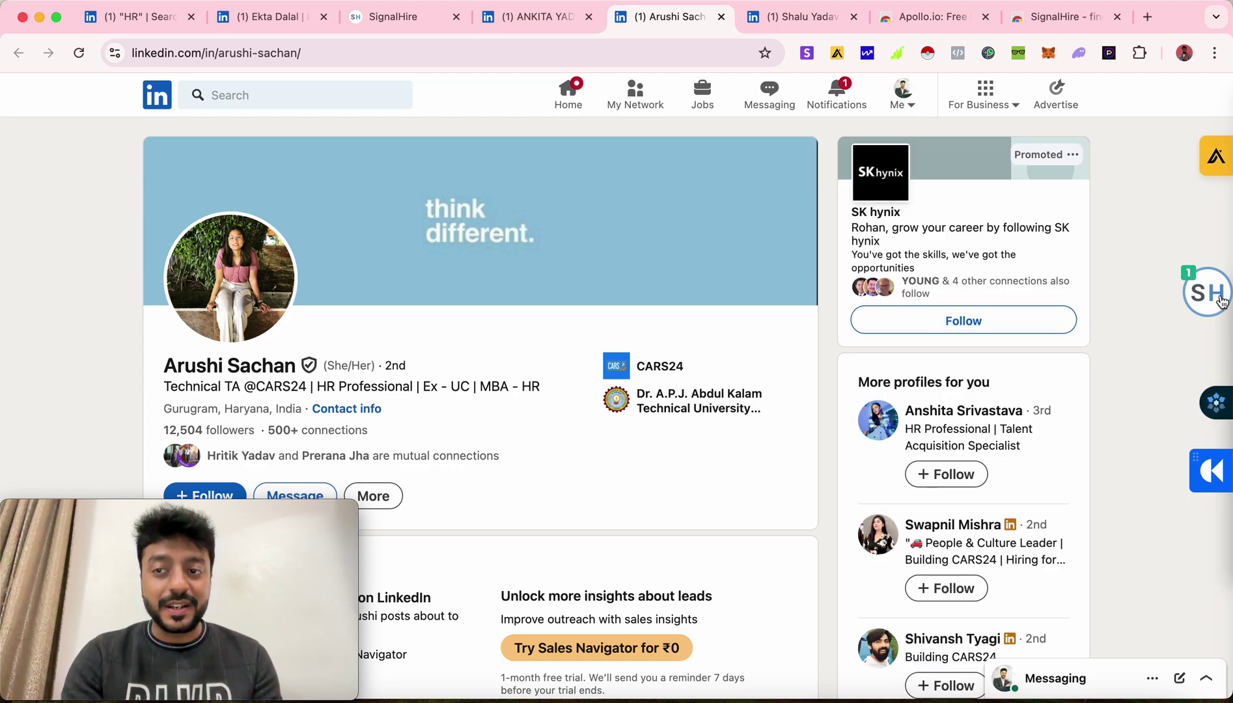
left_click(1220, 309)
left_click(1061, 500)
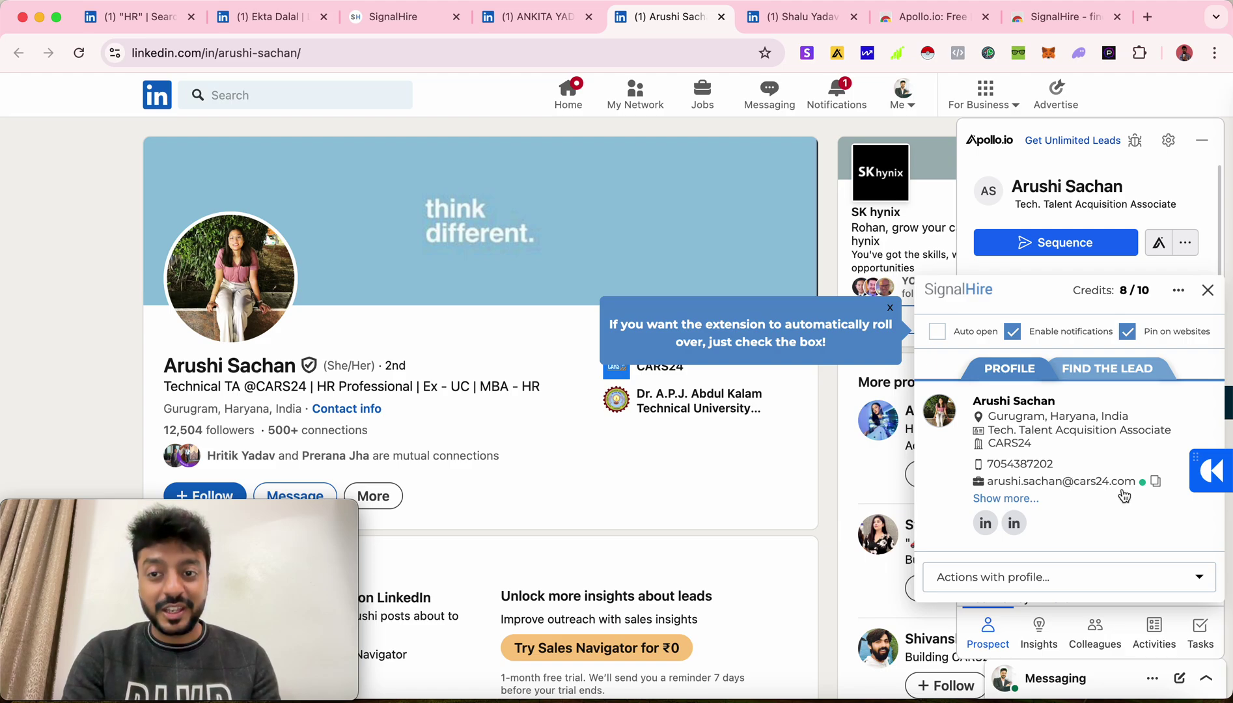
left_click(1013, 500)
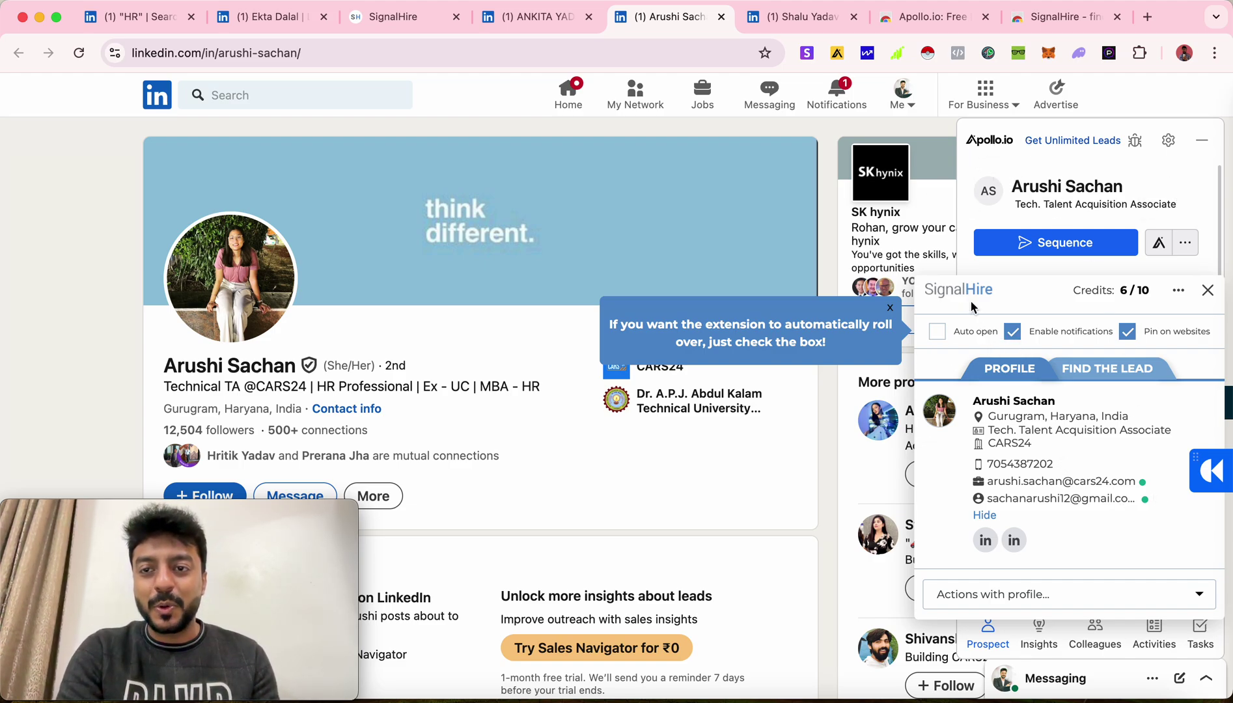
left_click(153, 22)
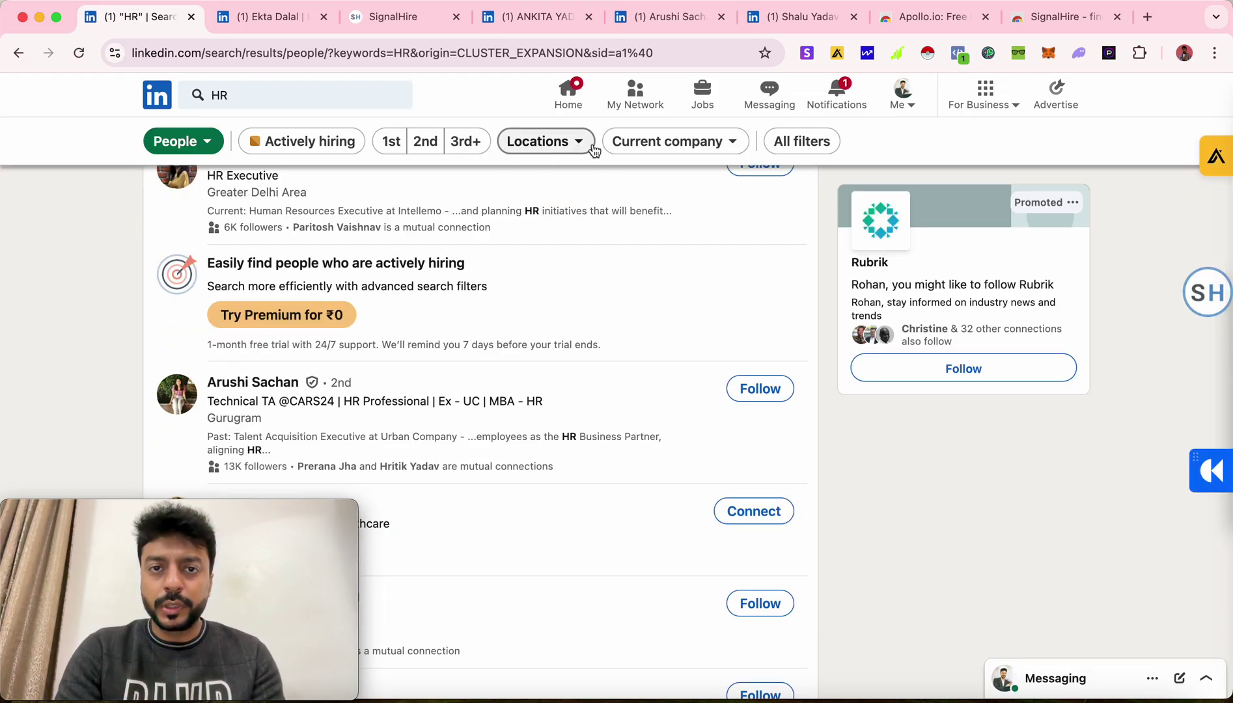
- Filter the HR people search to United States locations
left_click(592, 147)
left_click(500, 346)
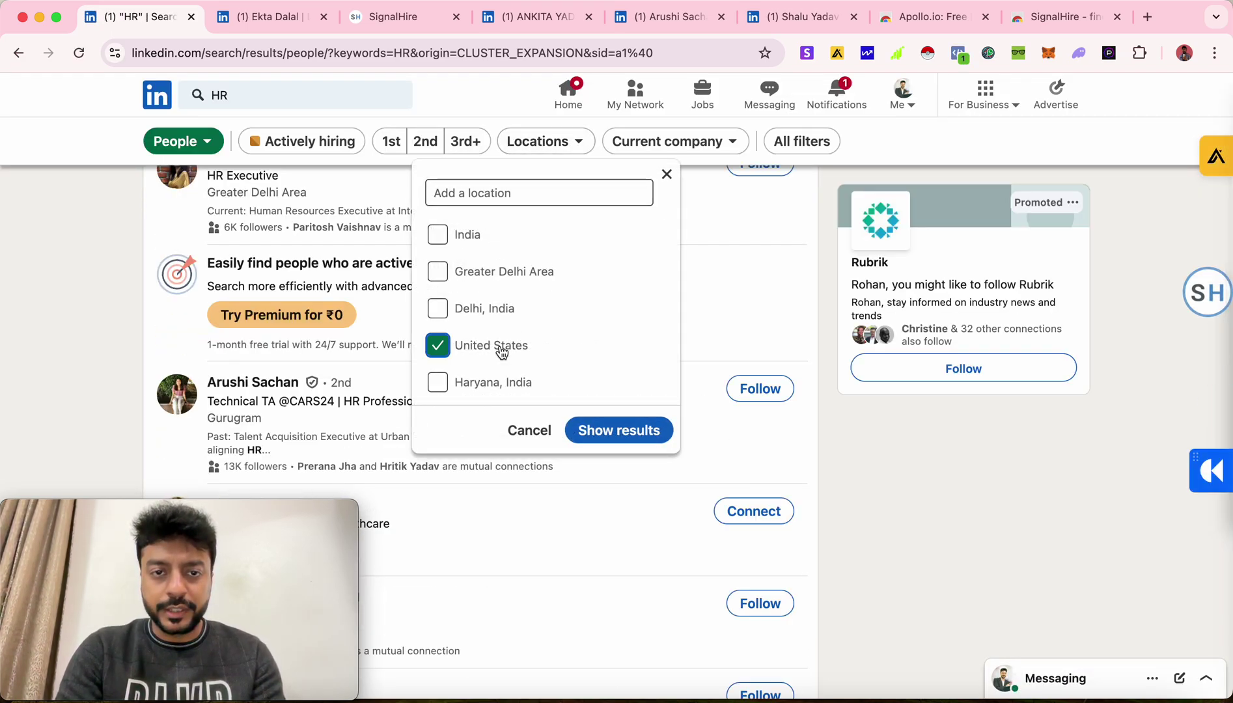
left_click(618, 430)
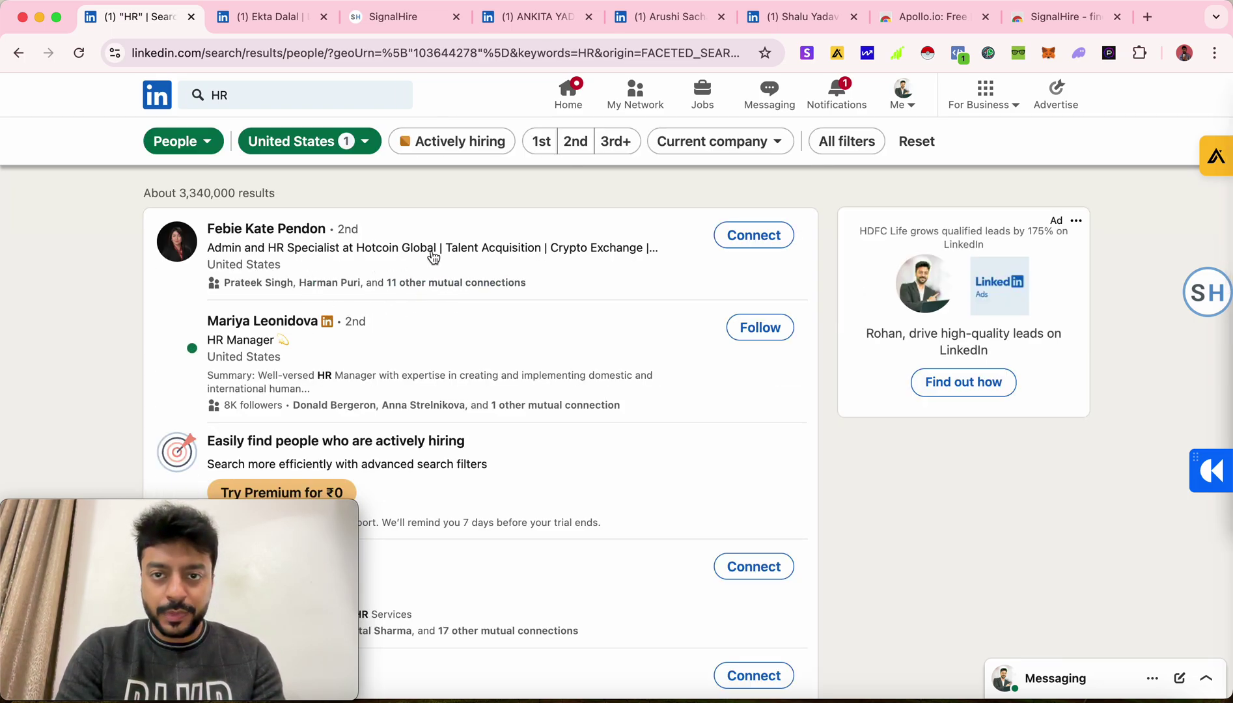
- Open the top two search results' profiles in new tabs and view the first
right_click(284, 236)
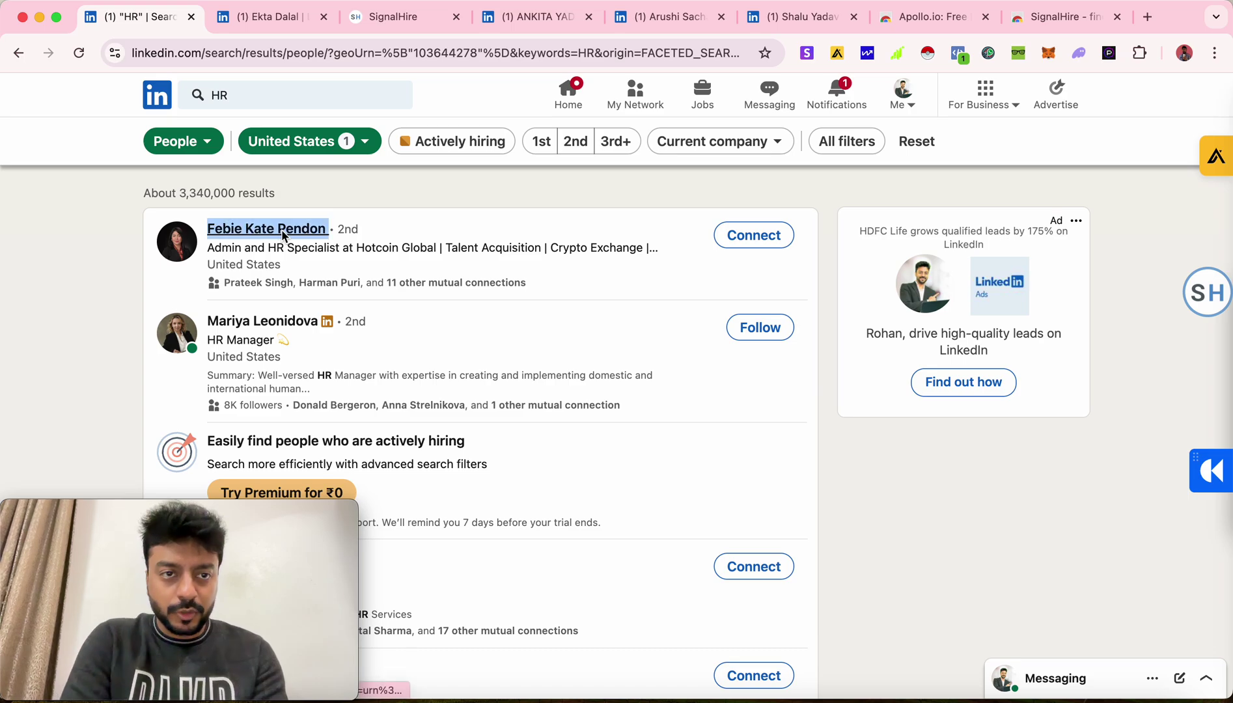
left_click(318, 236)
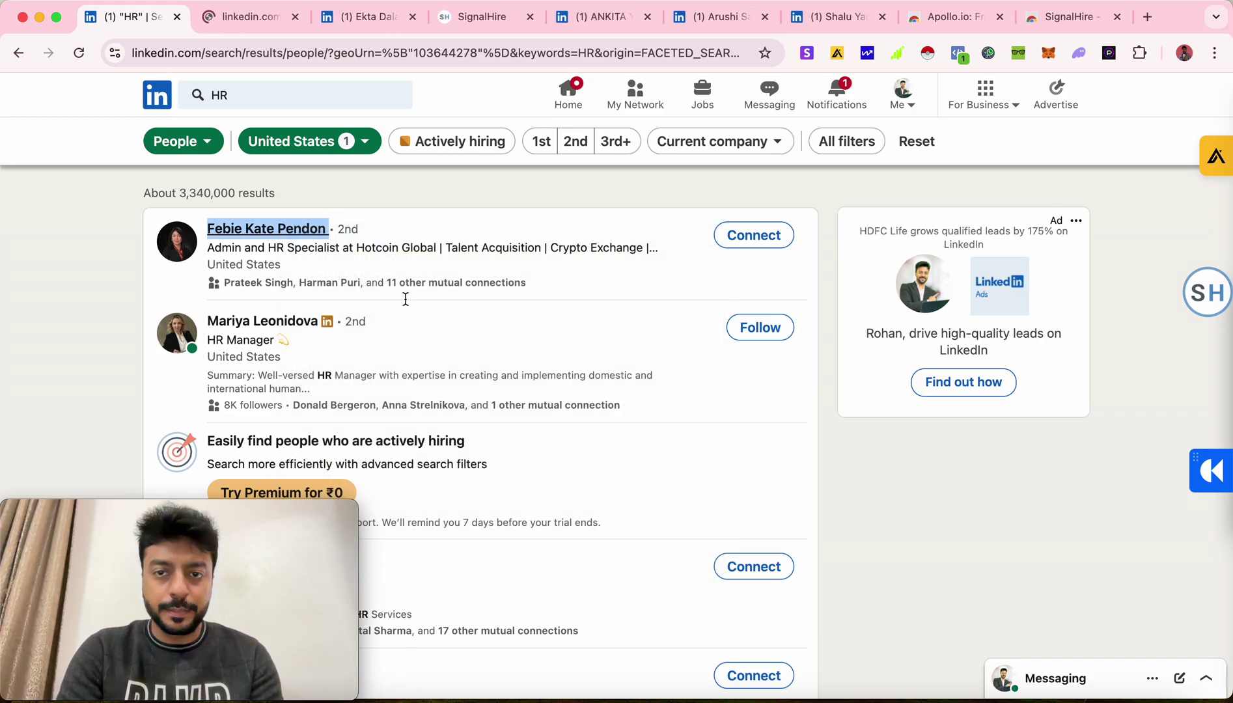
right_click(273, 317)
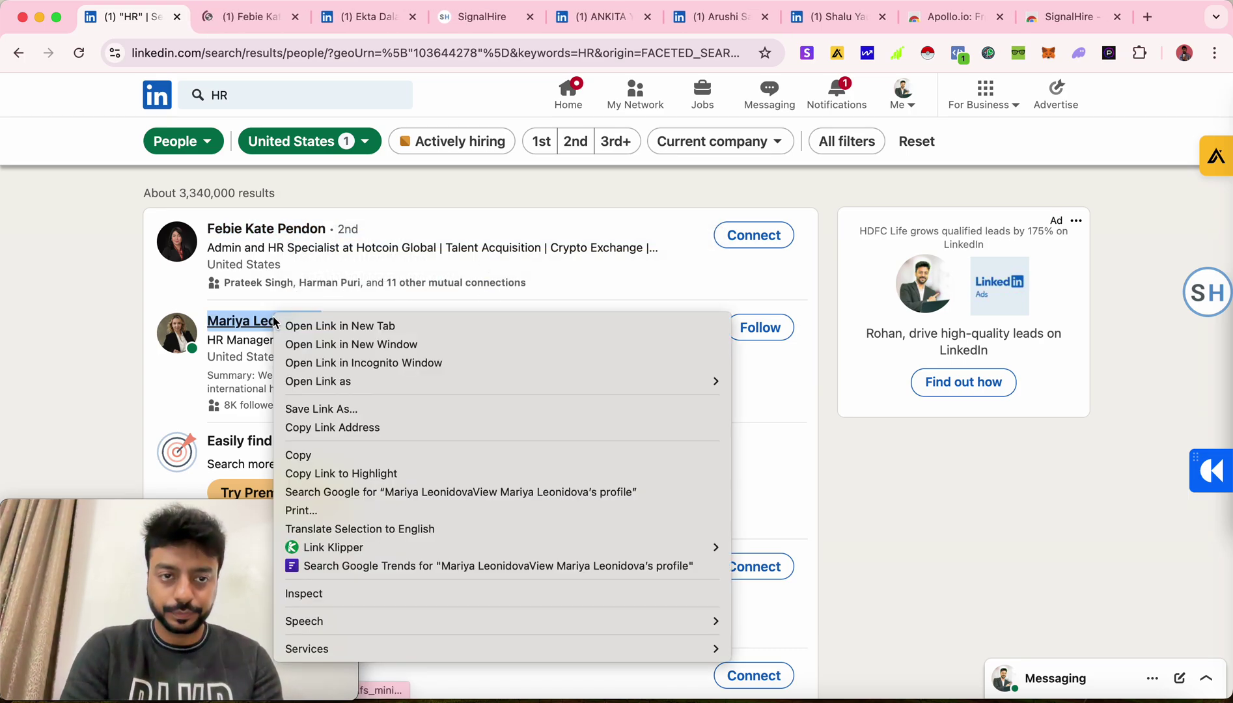
left_click(313, 325)
left_click(229, 24)
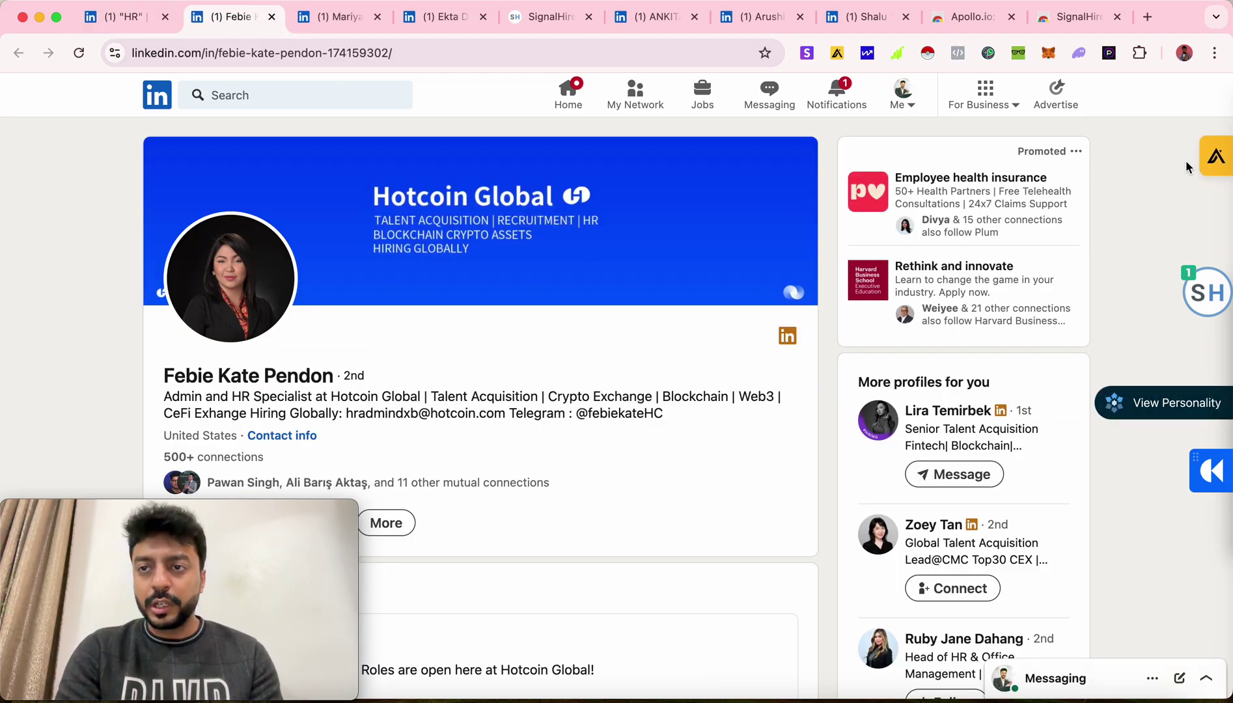
- Use Apollo.io to reveal the NineTwoThree HR Manager's business email and HQ phone
left_click(1215, 156)
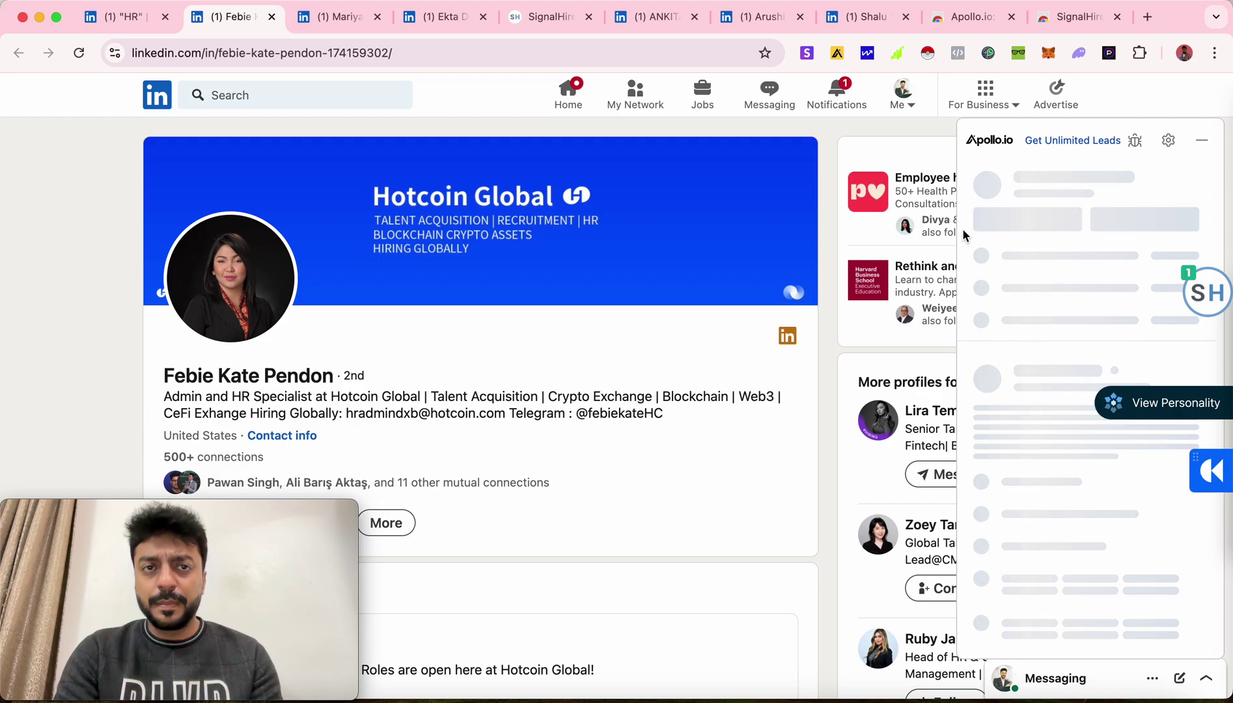
left_click(345, 23)
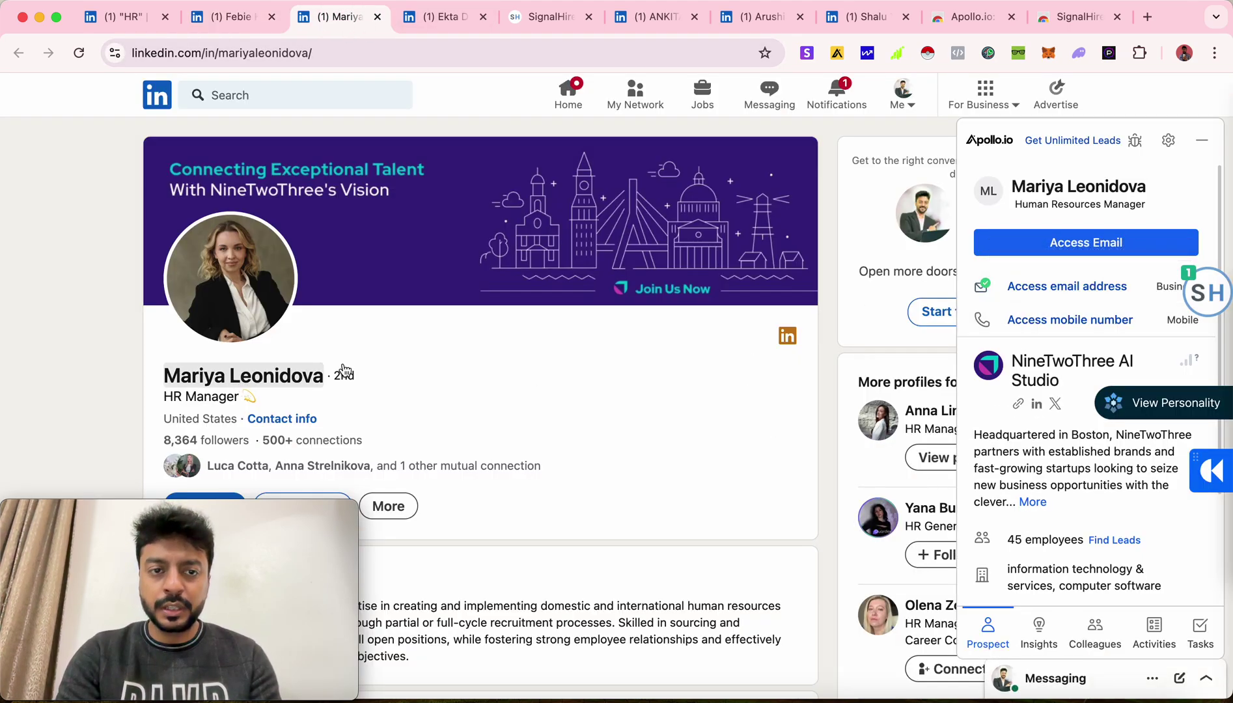
left_click(1045, 296)
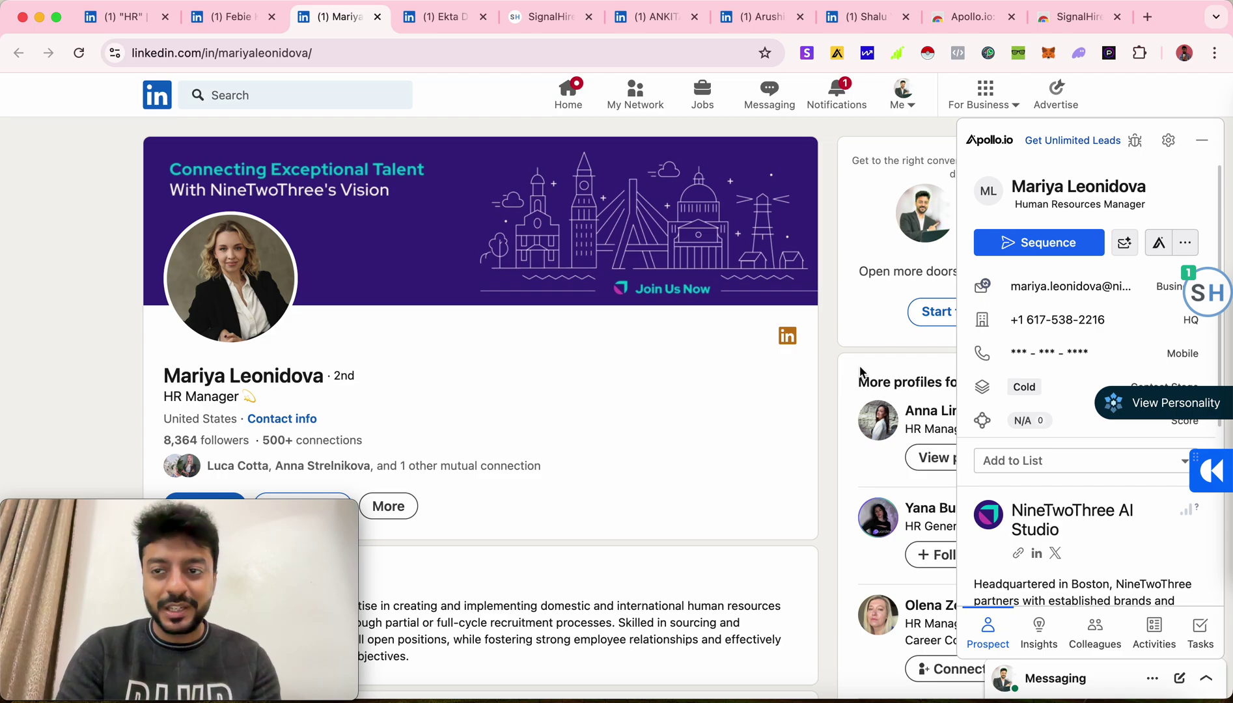
left_click(1219, 307)
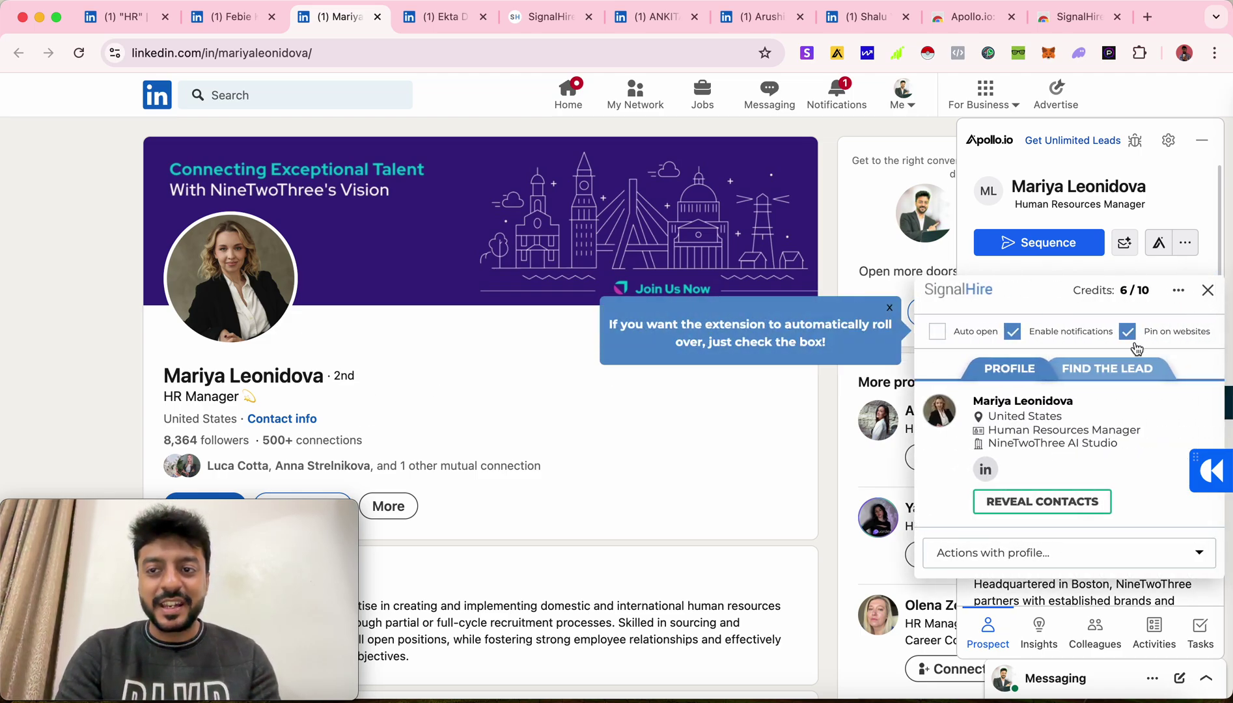